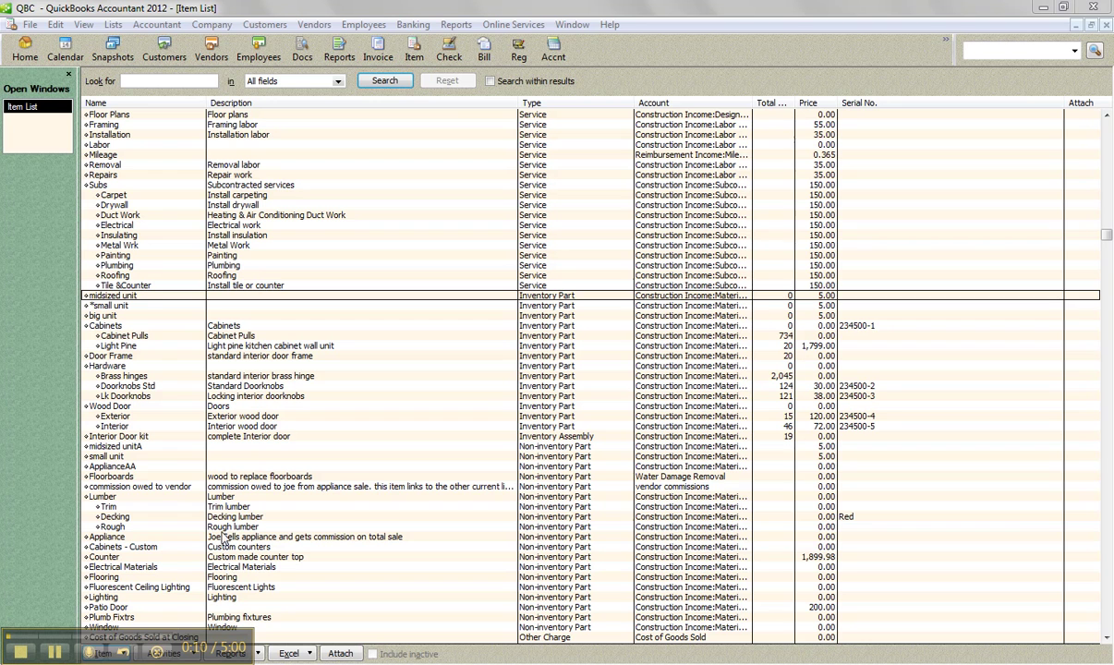
- Check whether the item types of midsized unit and Floor Plans can be changed, leaving both items unedited
{"action": "double_click", "coordinate": [132, 296]}
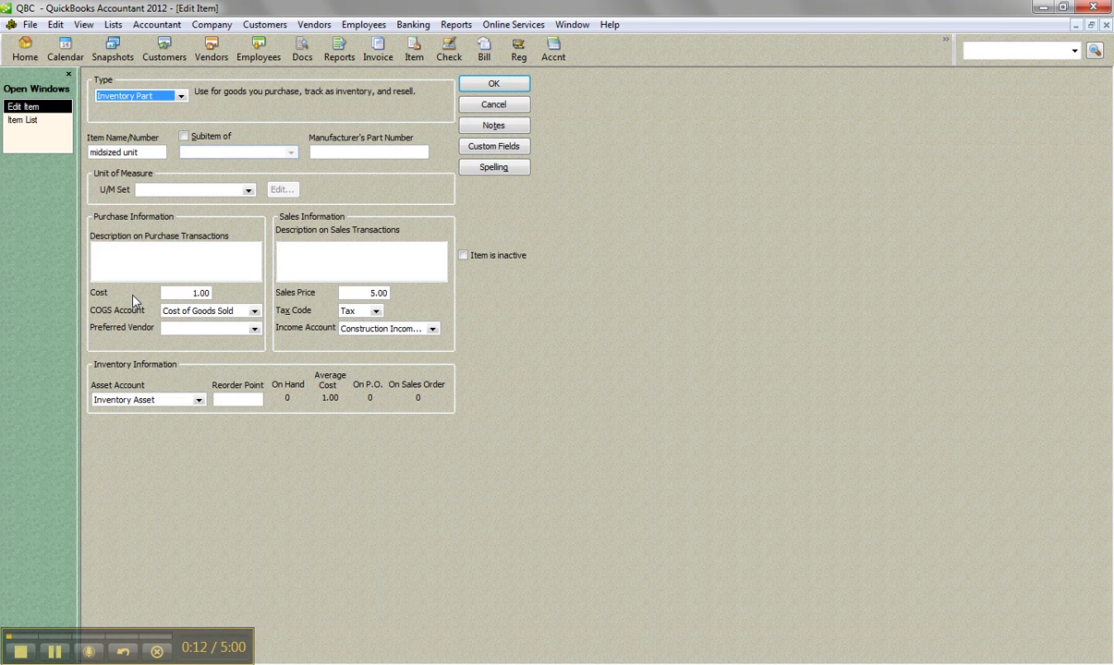
{"action": "left_click", "coordinate": [181, 97]}
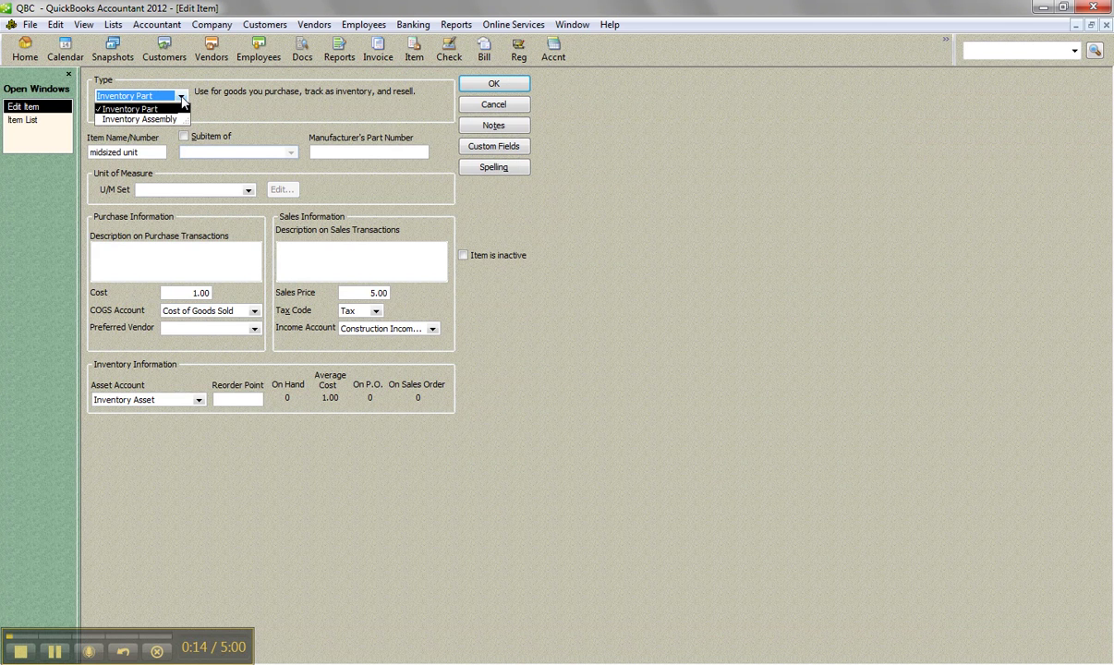
{"action": "left_click", "coordinate": [505, 107]}
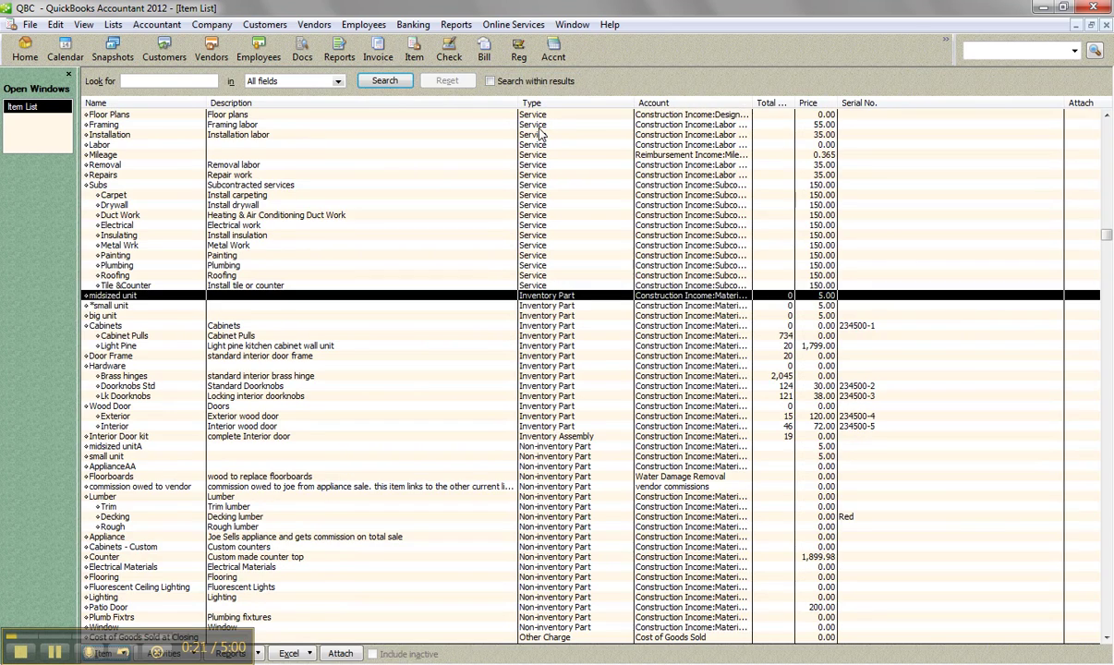
{"action": "double_click", "coordinate": [507, 113]}
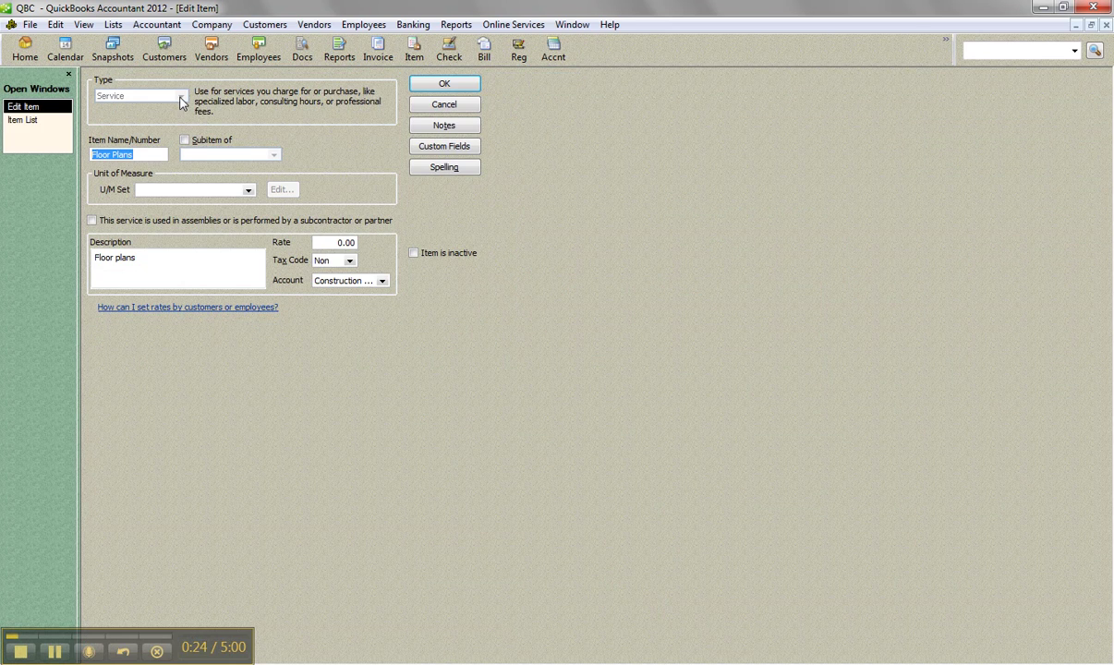
{"action": "left_click", "coordinate": [423, 108]}
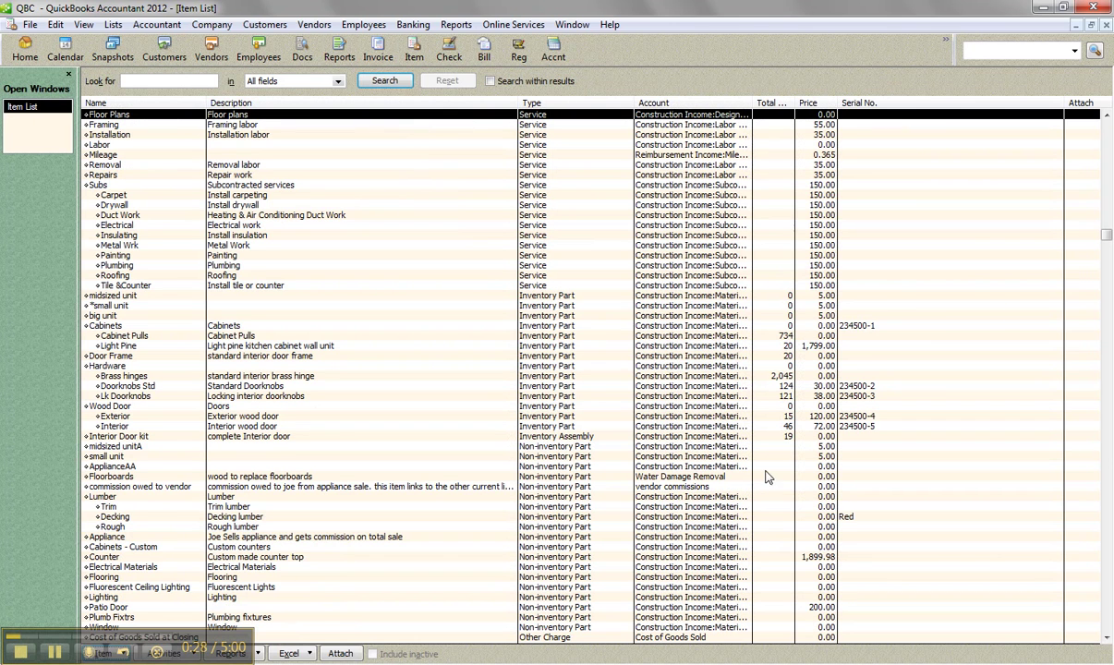
- Check which item types are available for the Cost of Goods Sold at Closing item, leaving it unedited
{"action": "double_click", "coordinate": [555, 636]}
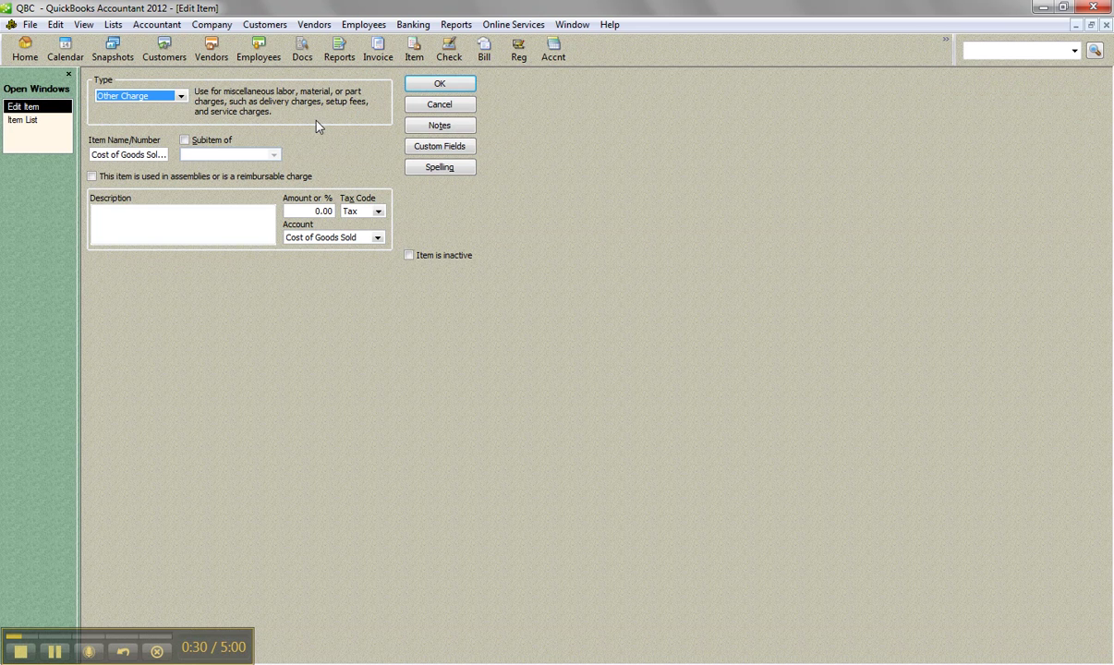
{"action": "left_click", "coordinate": [182, 96]}
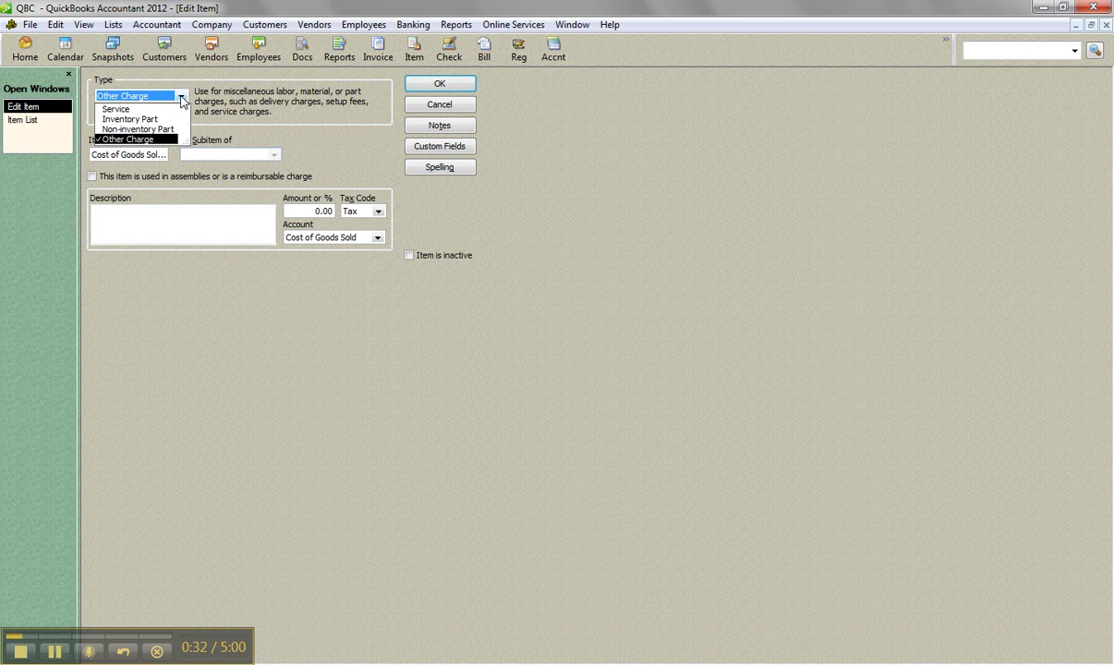
{"action": "left_click", "coordinate": [431, 107]}
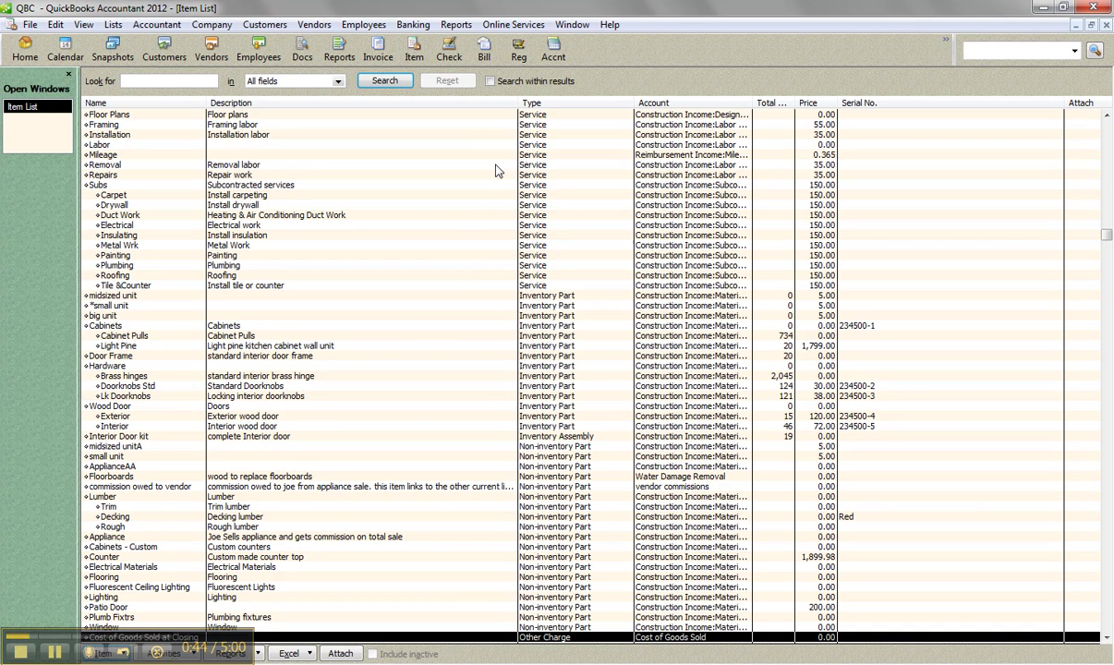
{"action": "left_click", "coordinate": [113, 24]}
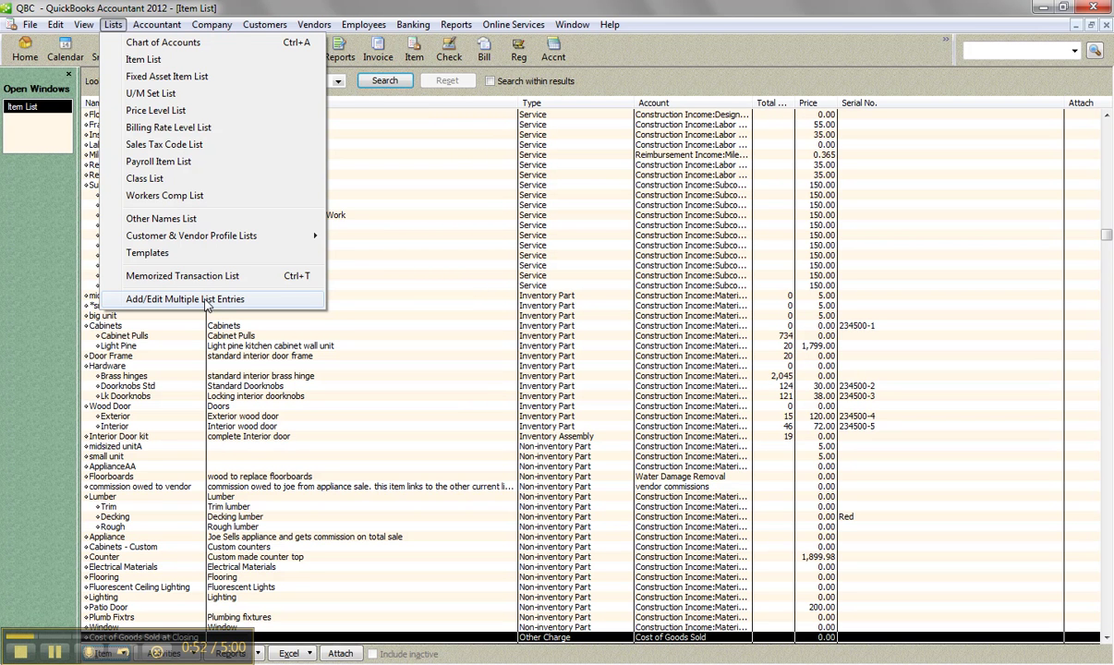
{"action": "left_click", "coordinate": [57, 289]}
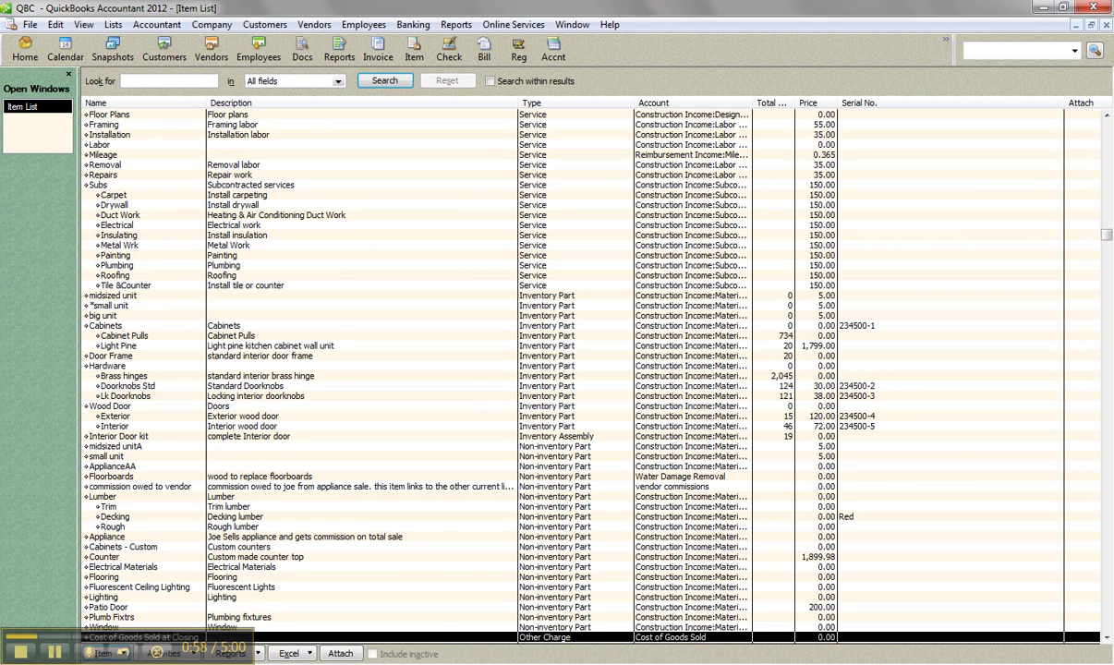
- Show the Windows desktop and delete the old items.iif file from it
{"action": "right_click", "coordinate": [469, 658]}
{"action": "left_click", "coordinate": [504, 594]}
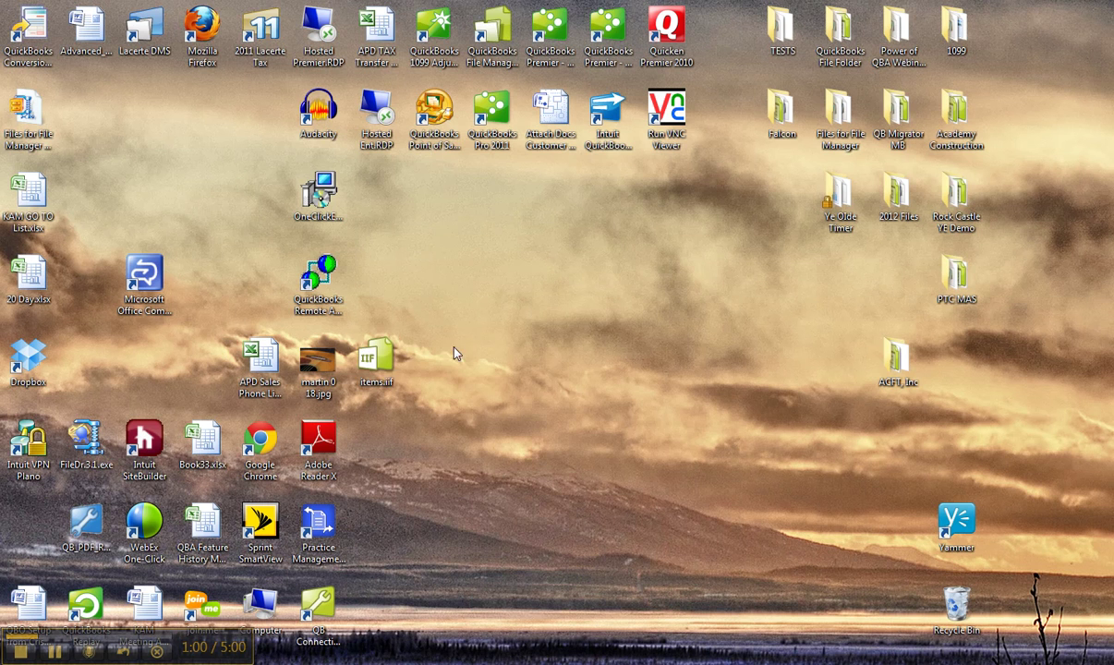
{"action": "right_click", "coordinate": [388, 357]}
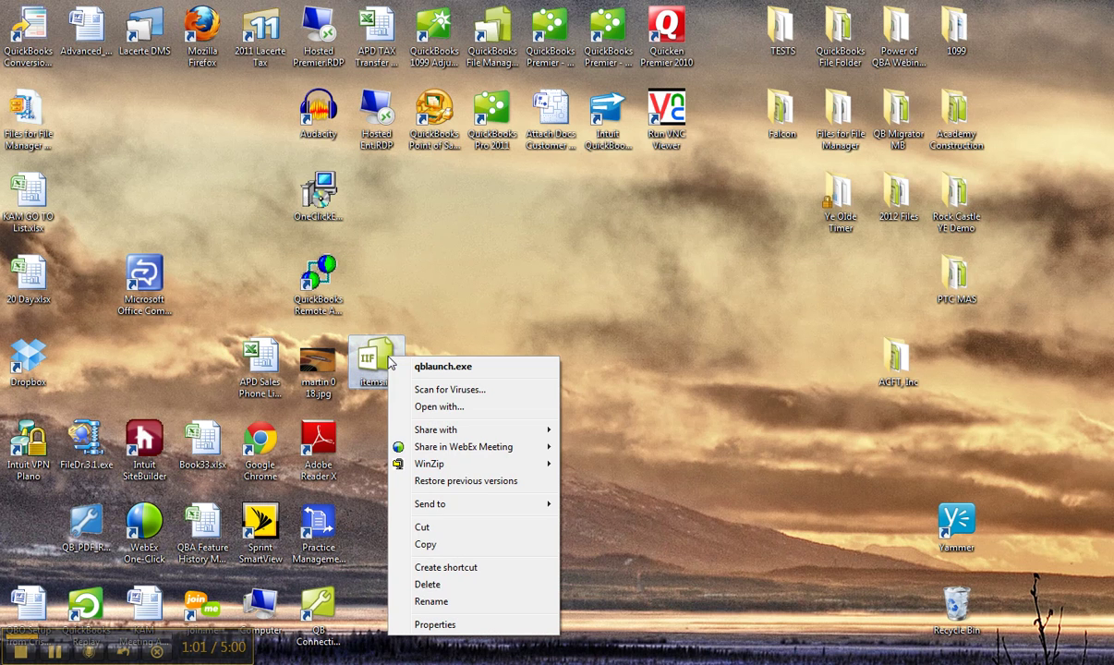
{"action": "left_click", "coordinate": [428, 585]}
{"action": "left_click", "coordinate": [591, 381]}
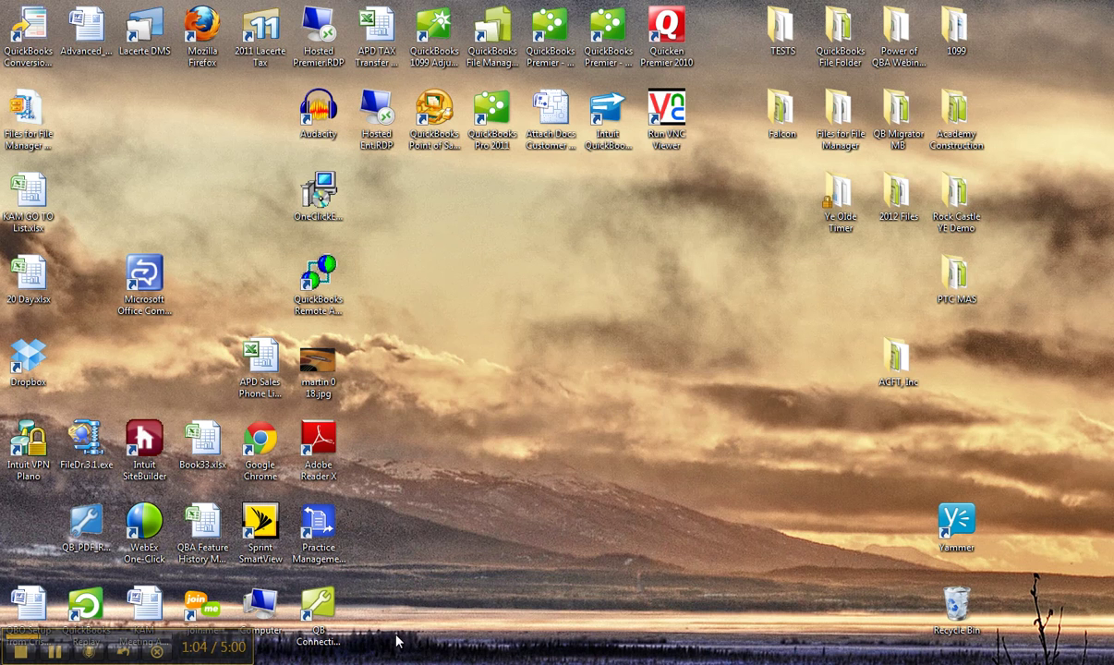
- Switch back to QuickBooks and export the item list to the desktop as an IIF file named items
{"action": "left_click", "coordinate": [379, 605]}
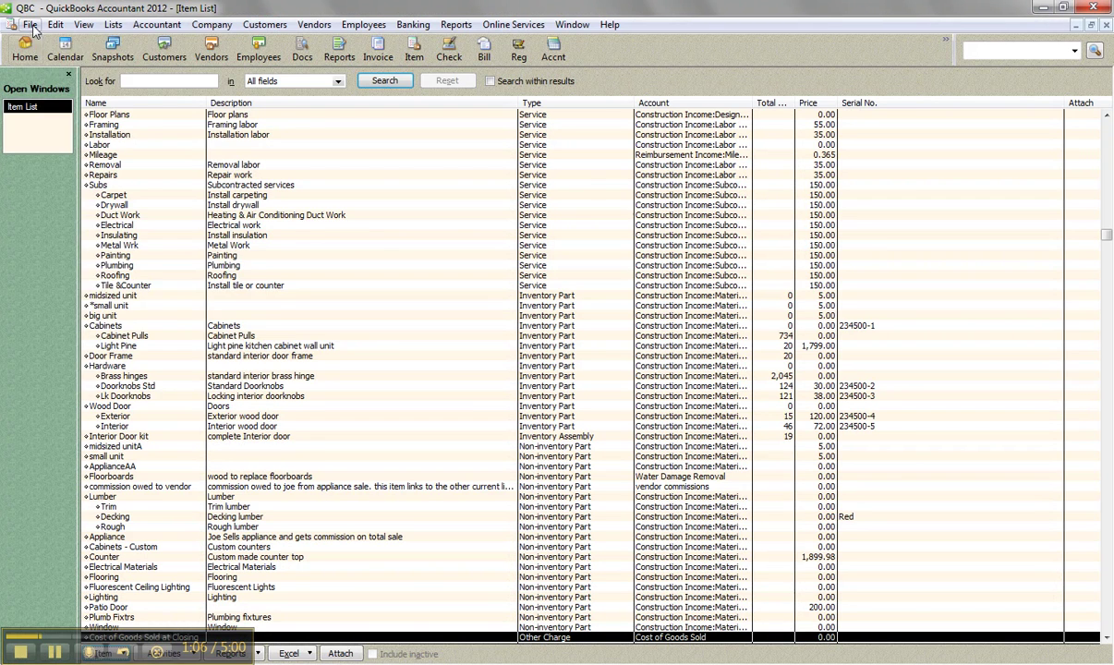
{"action": "left_click", "coordinate": [32, 25]}
{"action": "mouse_move", "coordinate": [104, 198]}
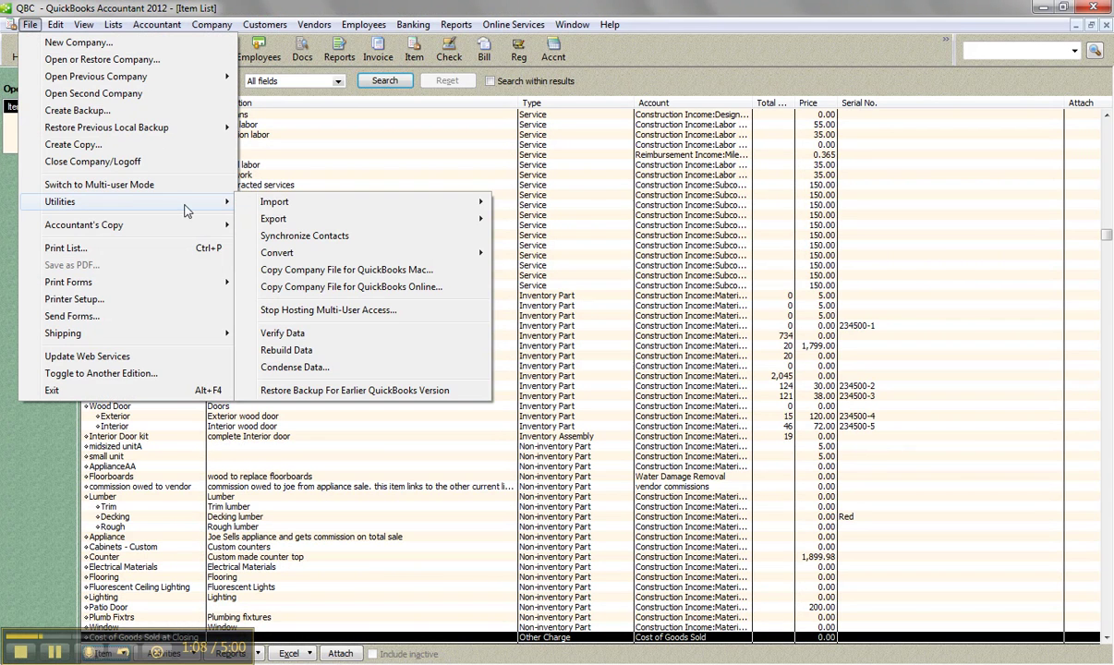
{"action": "mouse_move", "coordinate": [264, 219]}
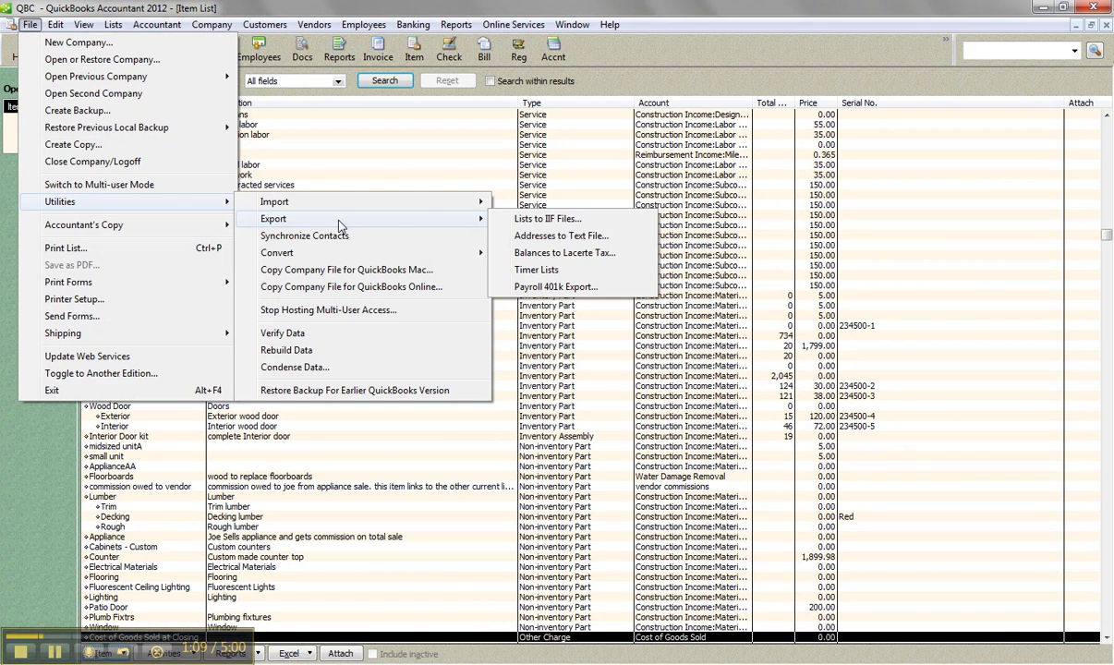
{"action": "left_click", "coordinate": [534, 220]}
{"action": "left_click", "coordinate": [35, 267]}
{"action": "left_click", "coordinate": [277, 132]}
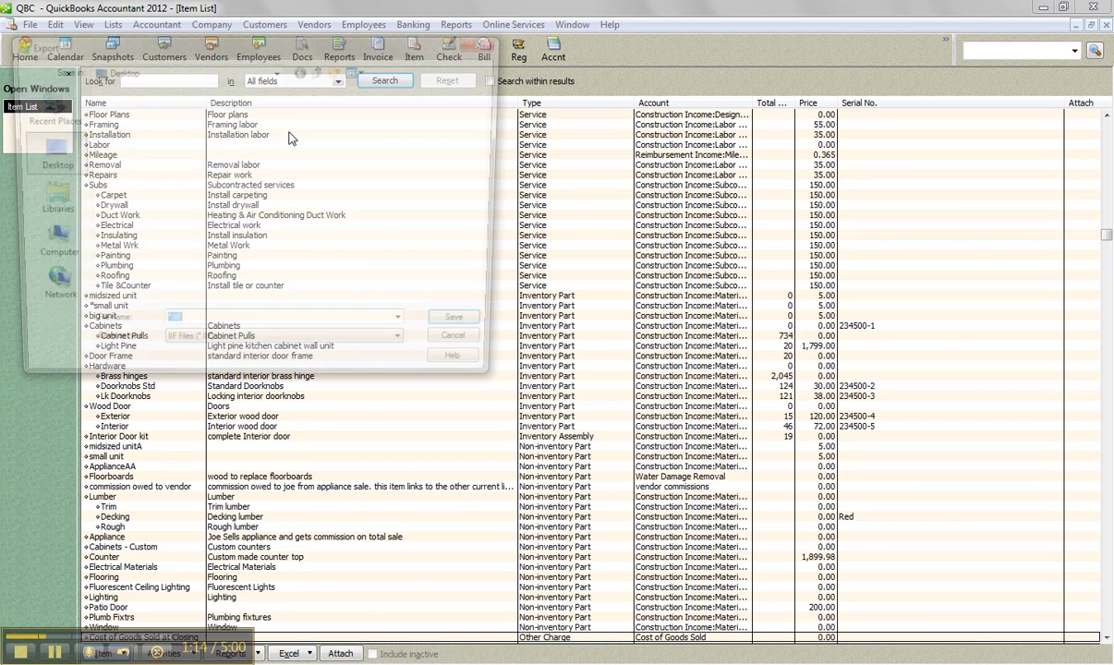
{"action": "left_click", "coordinate": [164, 329]}
{"action": "key", "text": "BackSpace"}
{"action": "type", "text": "items"}
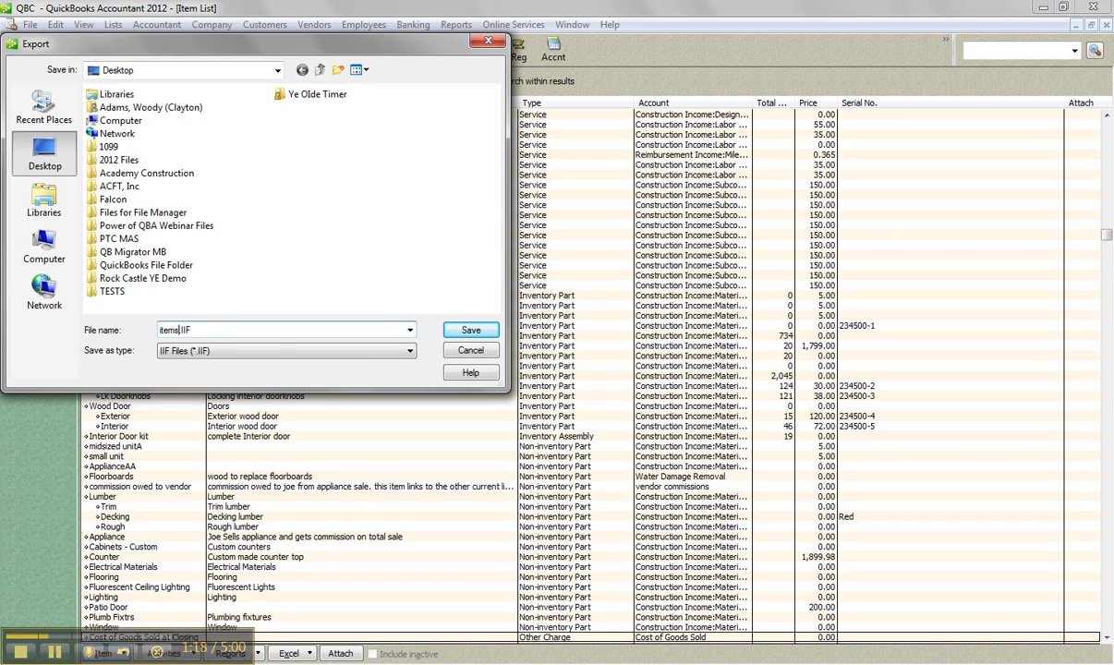
{"action": "left_click", "coordinate": [451, 330]}
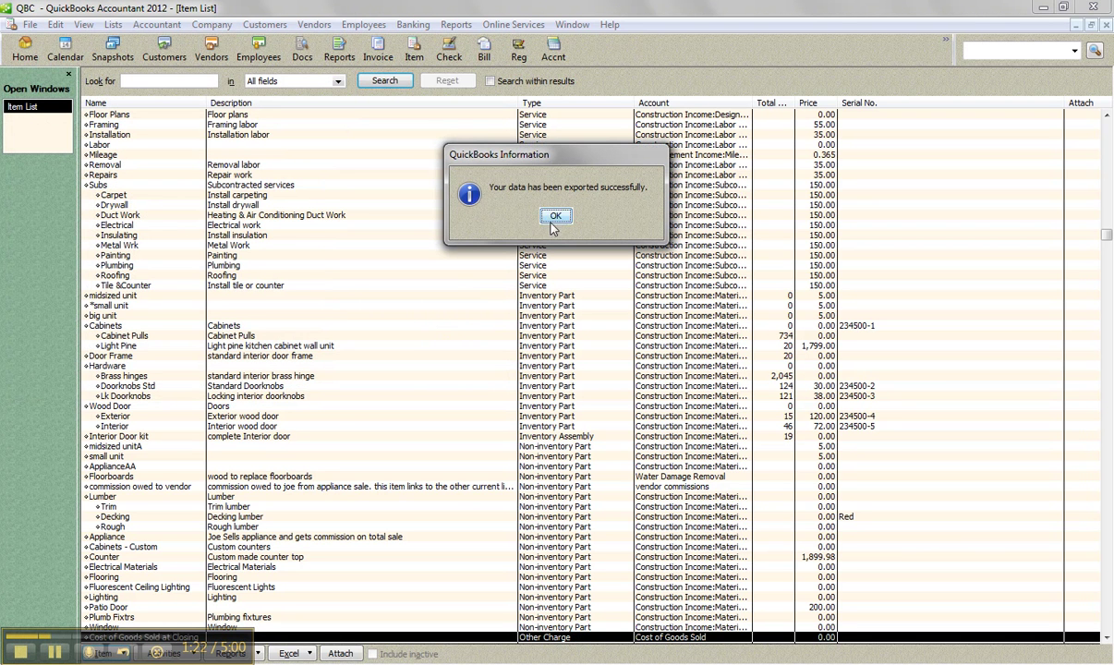
{"action": "left_click", "coordinate": [555, 216]}
- Rename the midsized unit inventory part as *midsized unit
{"action": "left_click", "coordinate": [167, 297]}
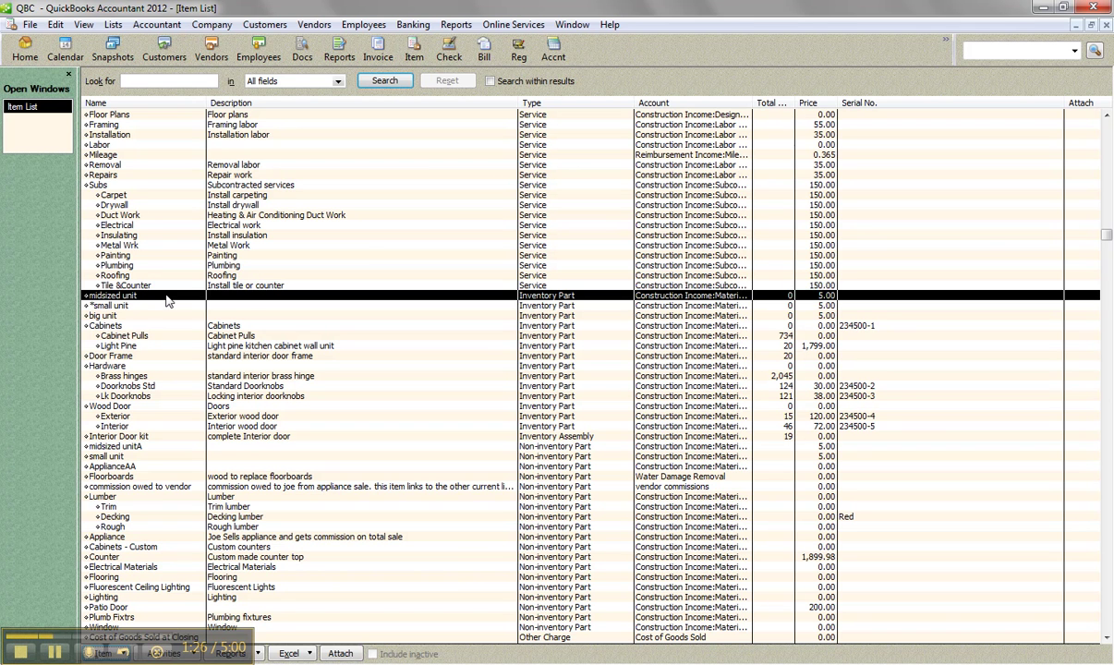
{"action": "left_click_drag", "start_coordinate": [149, 290], "coordinate": [162, 302]}
{"action": "right_click", "coordinate": [164, 301]}
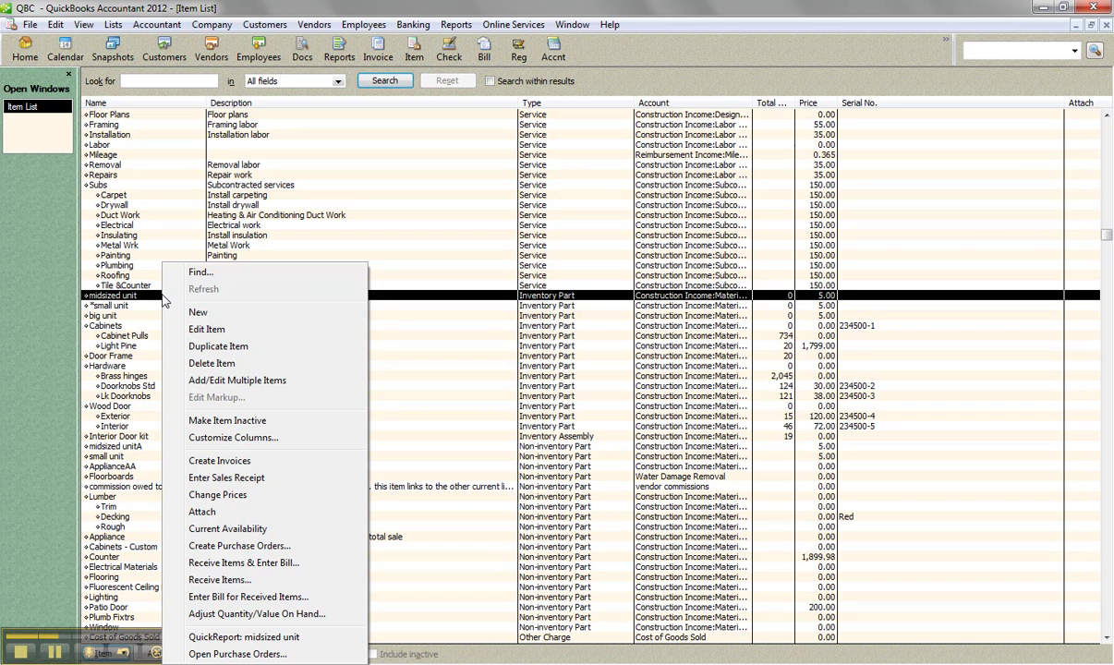
{"action": "left_click", "coordinate": [207, 329]}
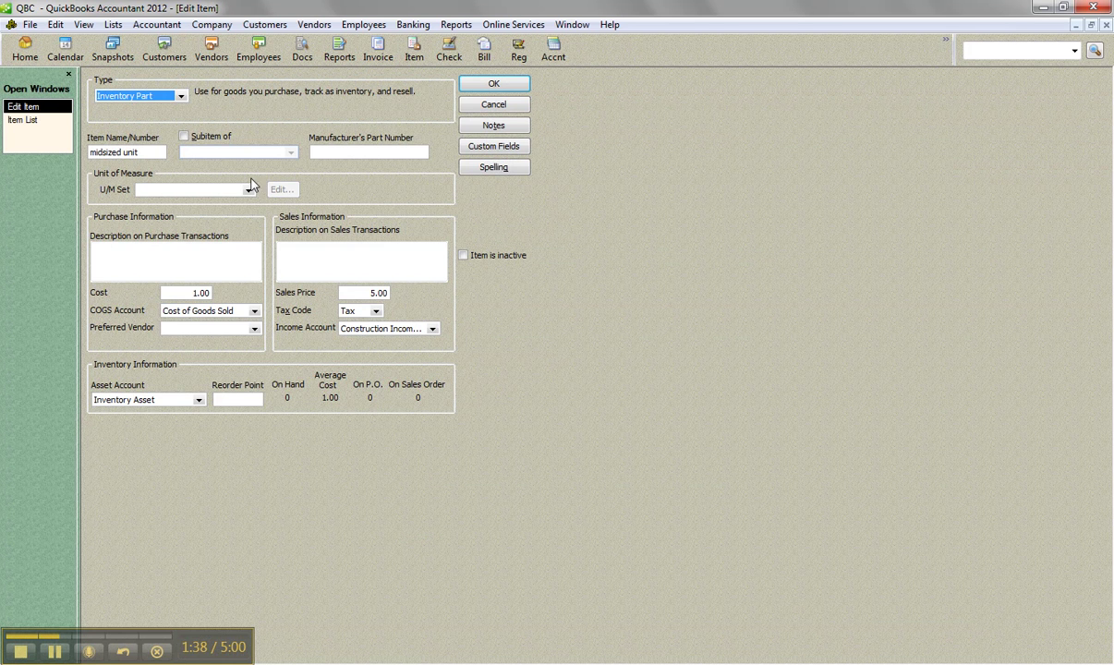
{"action": "left_click", "coordinate": [91, 152]}
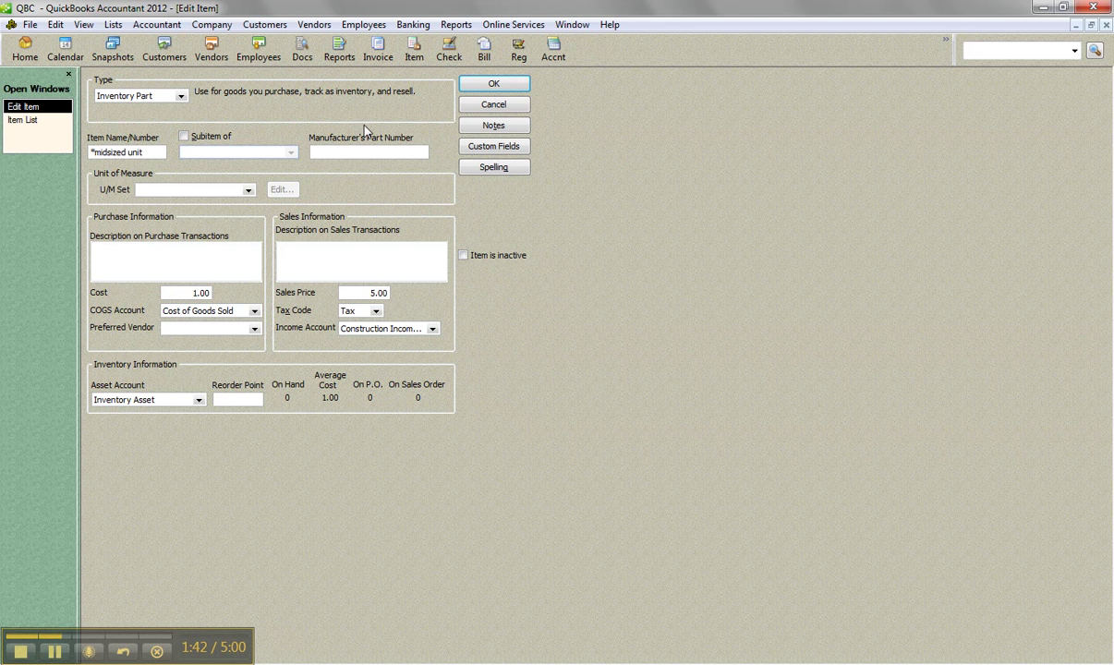
{"action": "left_click", "coordinate": [493, 83]}
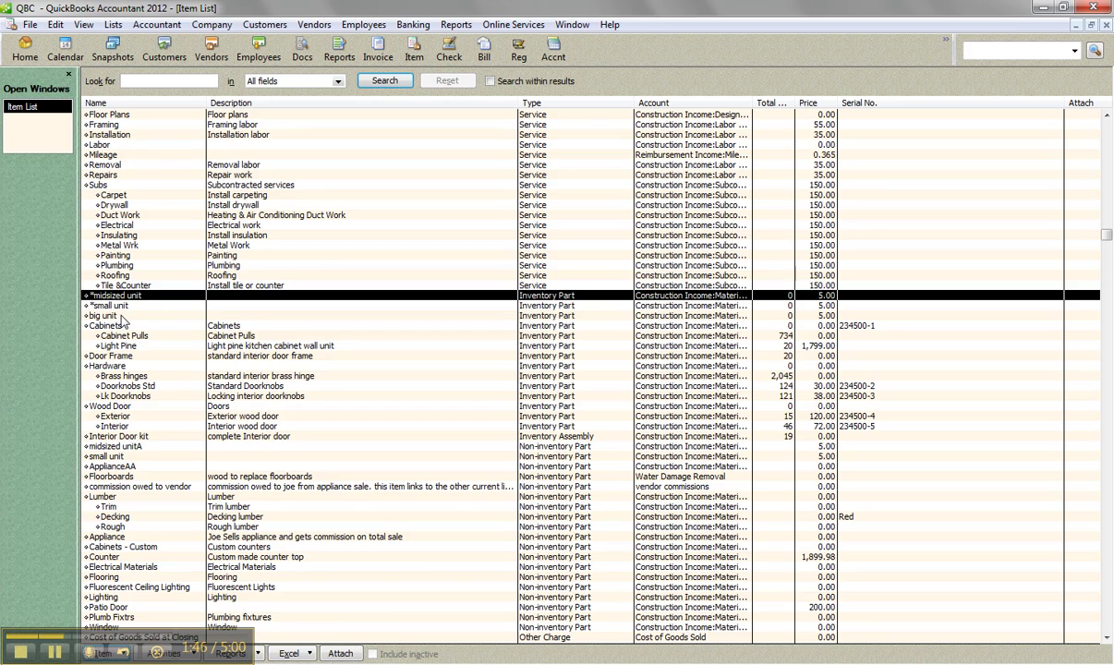
- Rename the big unit inventory part as *big unit
{"action": "right_click", "coordinate": [120, 316]}
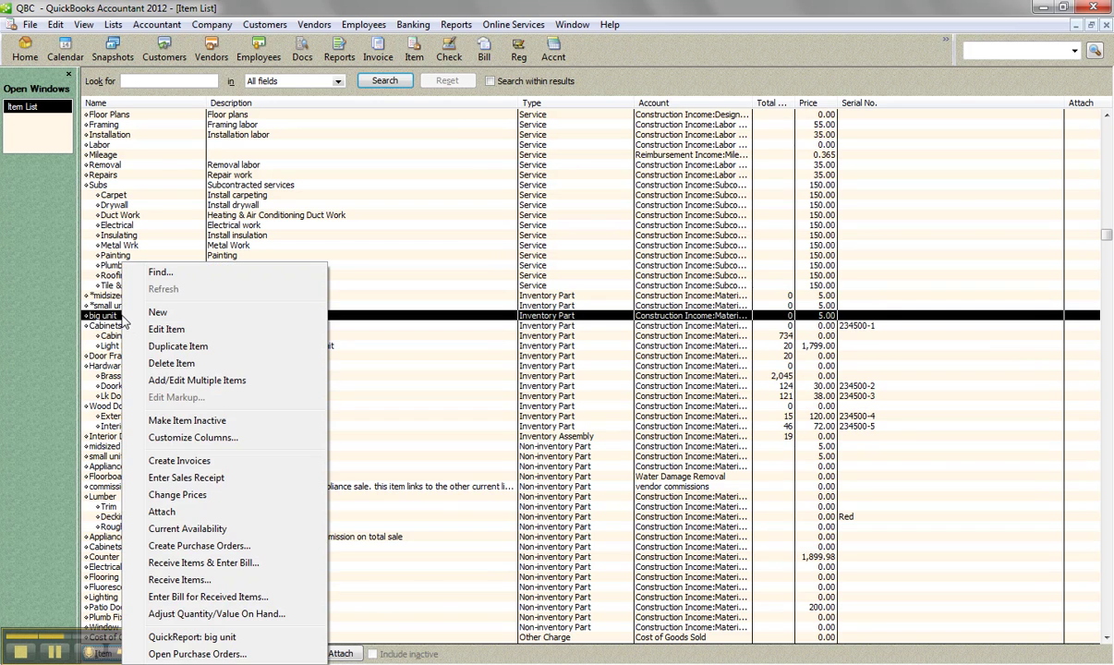
{"action": "left_click", "coordinate": [167, 329]}
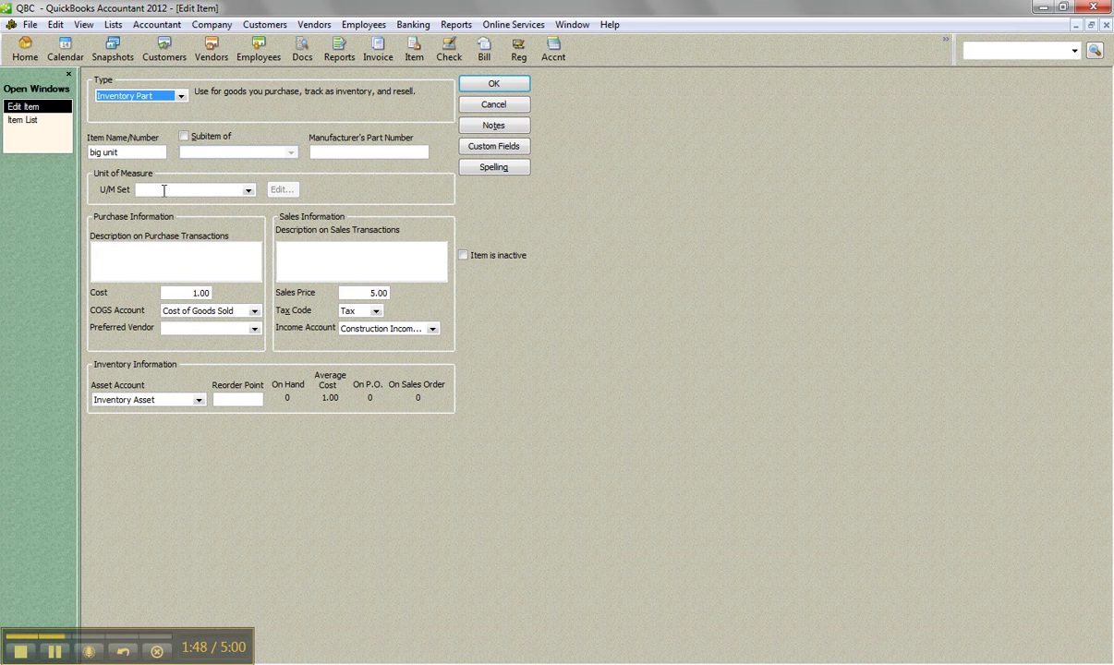
{"action": "left_click", "coordinate": [91, 152]}
{"action": "type", "text": "*"}
{"action": "left_click", "coordinate": [486, 85]}
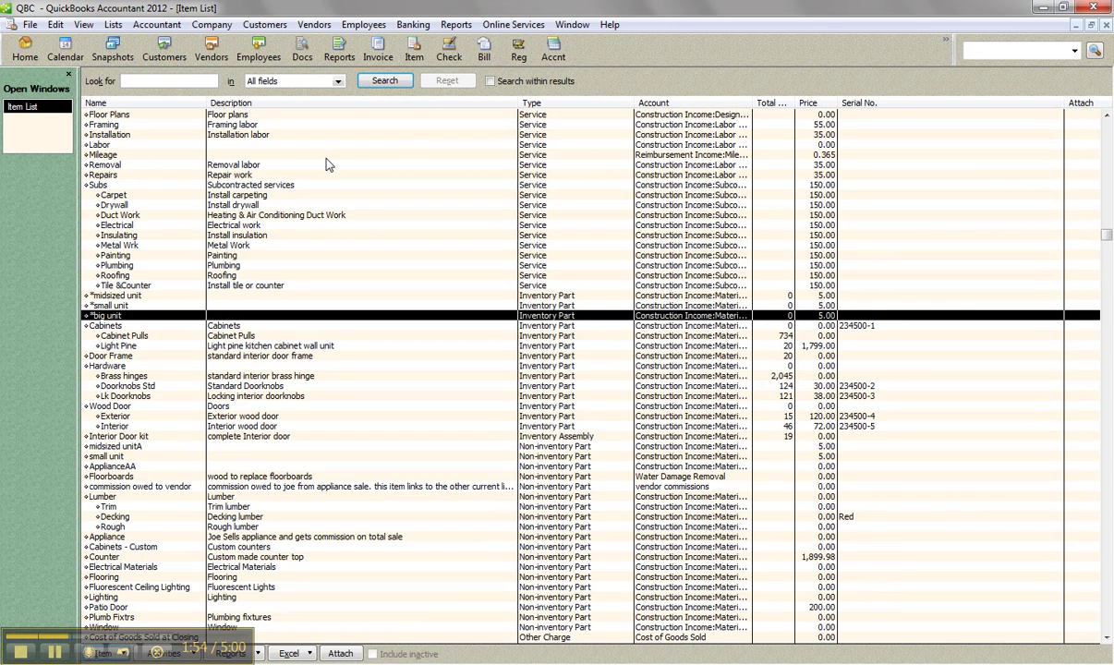
- Show the Windows desktop and move the exported items.IIF file to an empty area in the middle
{"action": "right_click", "coordinate": [513, 661]}
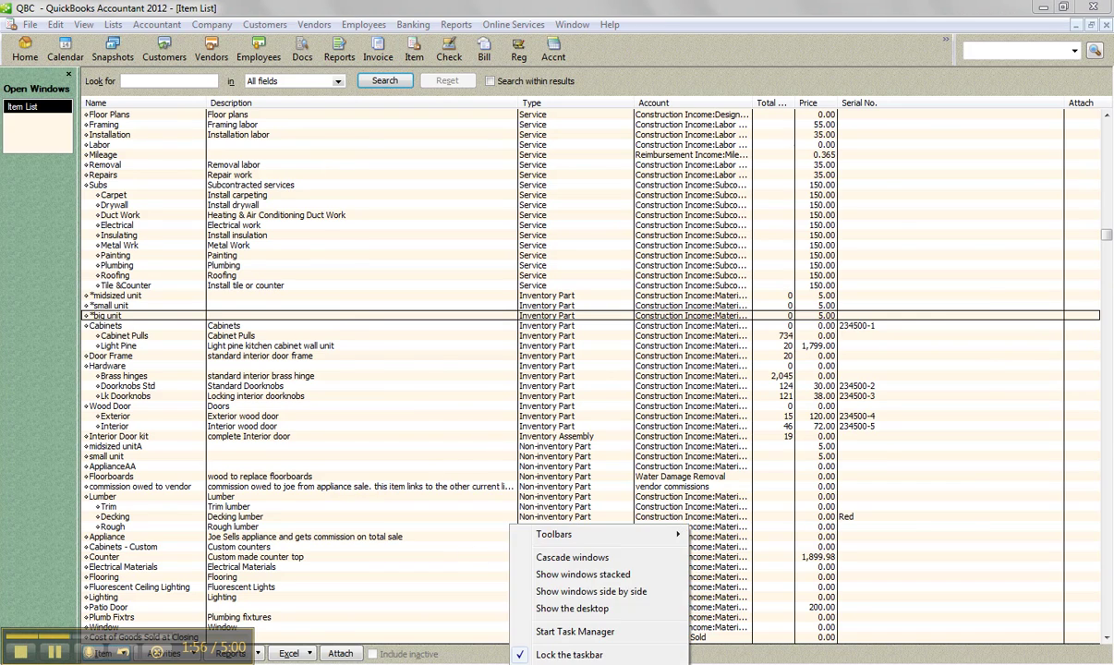
{"action": "left_click", "coordinate": [567, 609]}
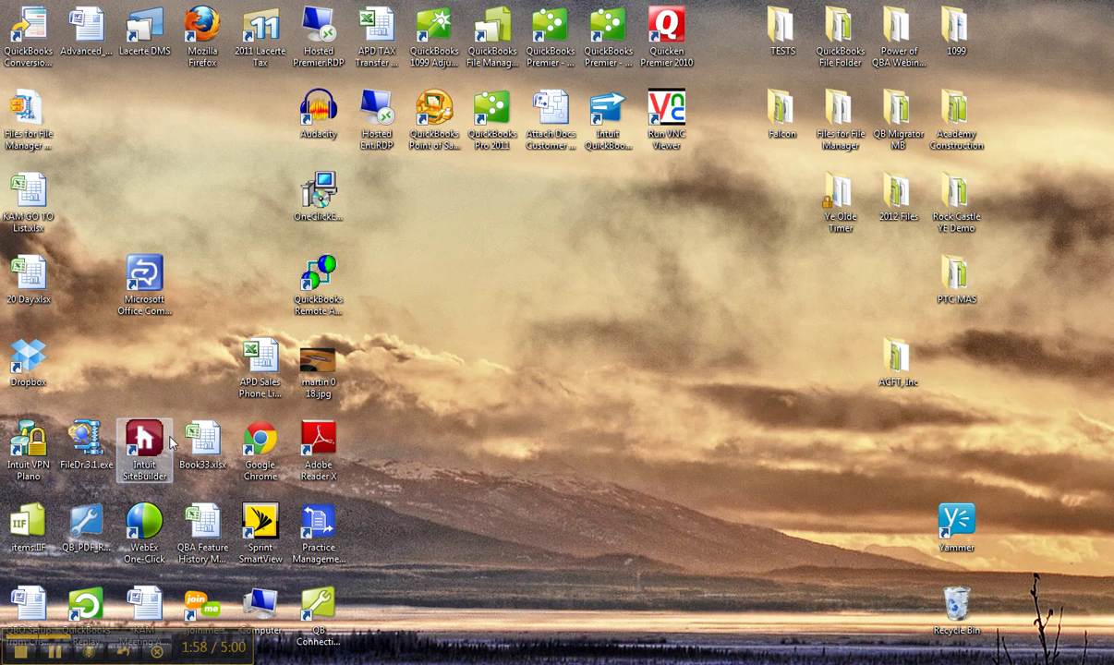
{"action": "left_click_drag", "start_coordinate": [90, 484], "coordinate": [594, 335]}
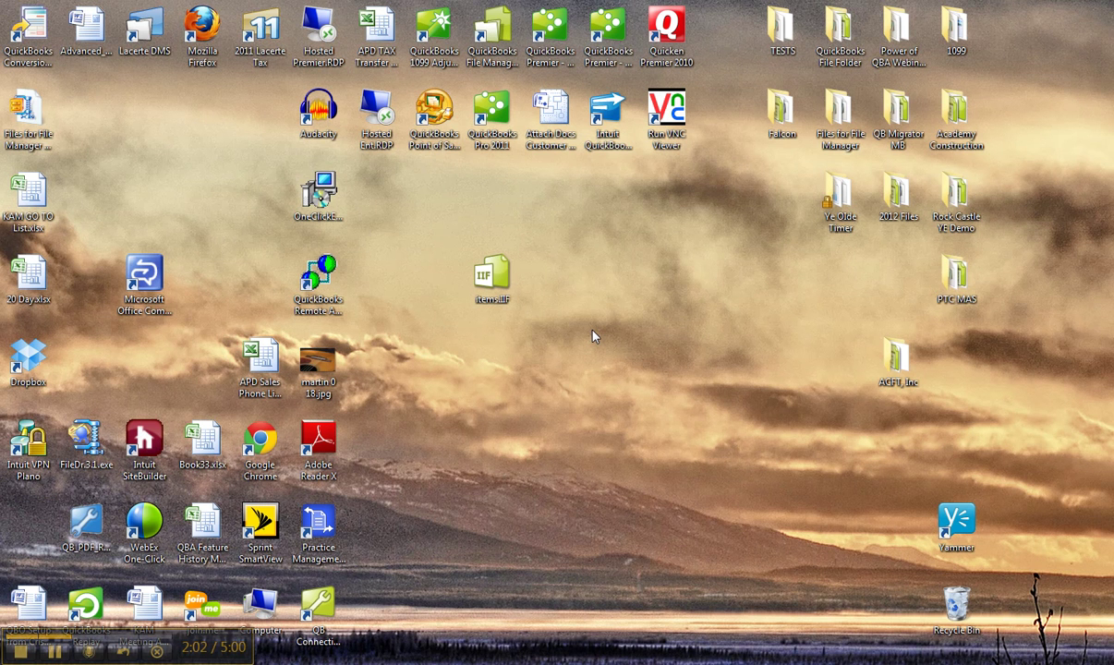
- Look through the programs offered for opening items.IIF, without choosing one
{"action": "double_click", "coordinate": [503, 289]}
{"action": "left_click", "coordinate": [681, 431]}
{"action": "right_click", "coordinate": [494, 275]}
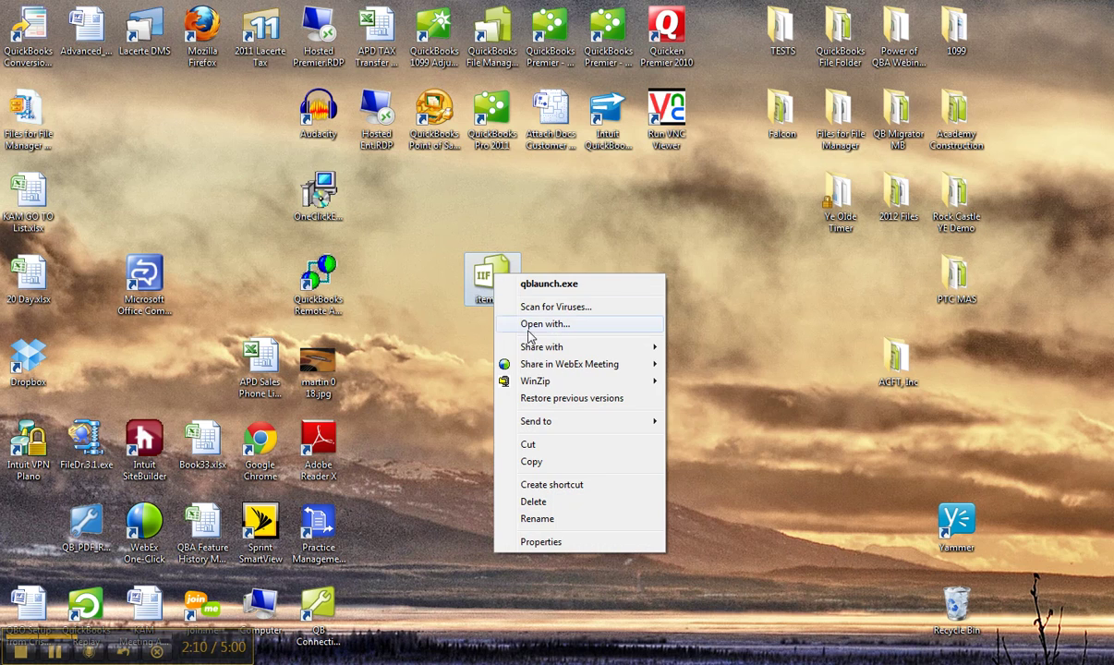
{"action": "left_click", "coordinate": [554, 324]}
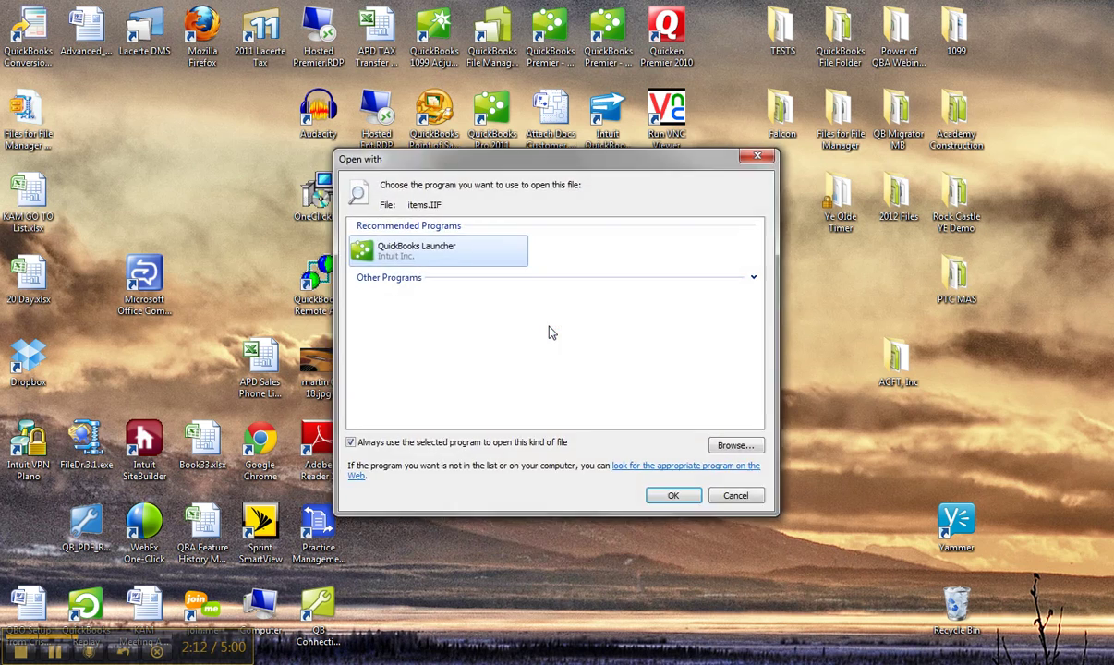
{"action": "left_click", "coordinate": [753, 279]}
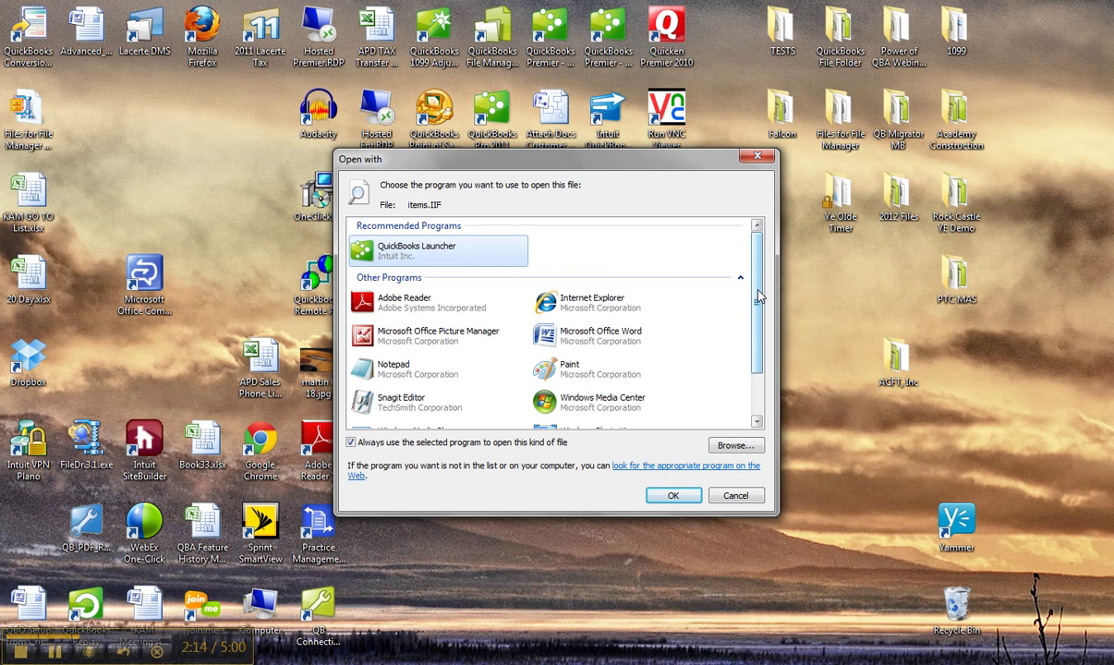
{"action": "scroll", "coordinate": [754, 287], "scroll_direction": "down", "scroll_amount": 2}
{"action": "scroll", "coordinate": [757, 277], "scroll_direction": "up", "scroll_amount": 2}
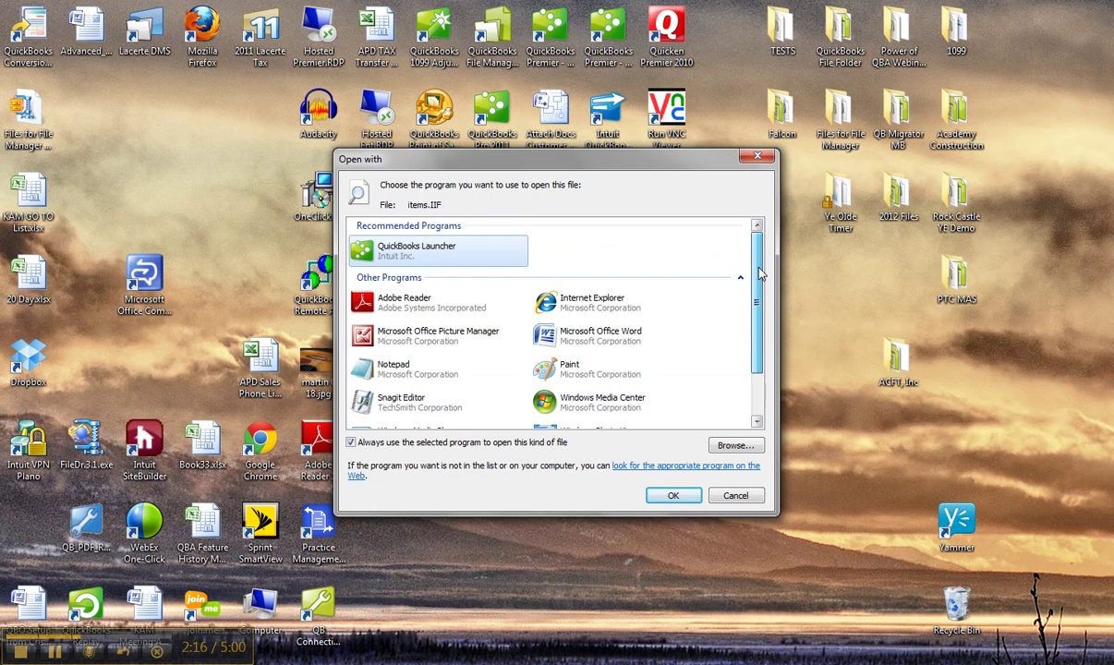
{"action": "left_click", "coordinate": [735, 496]}
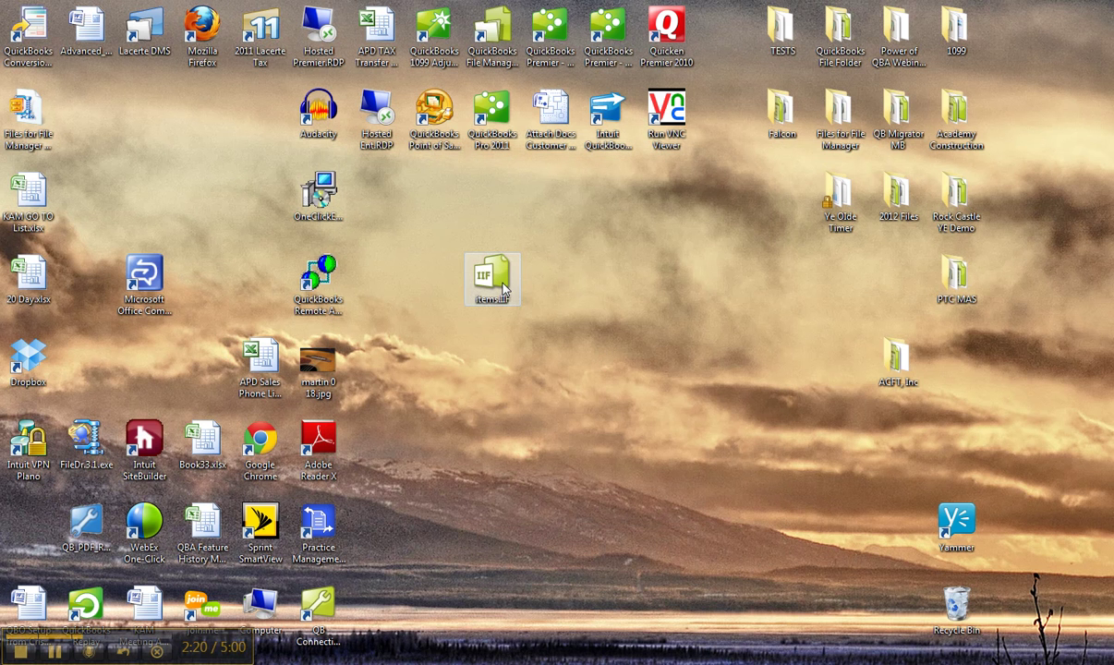
- Rename the exported items.IIF file on the desktop as items.xls and accept the extension change
{"action": "right_click", "coordinate": [503, 290]}
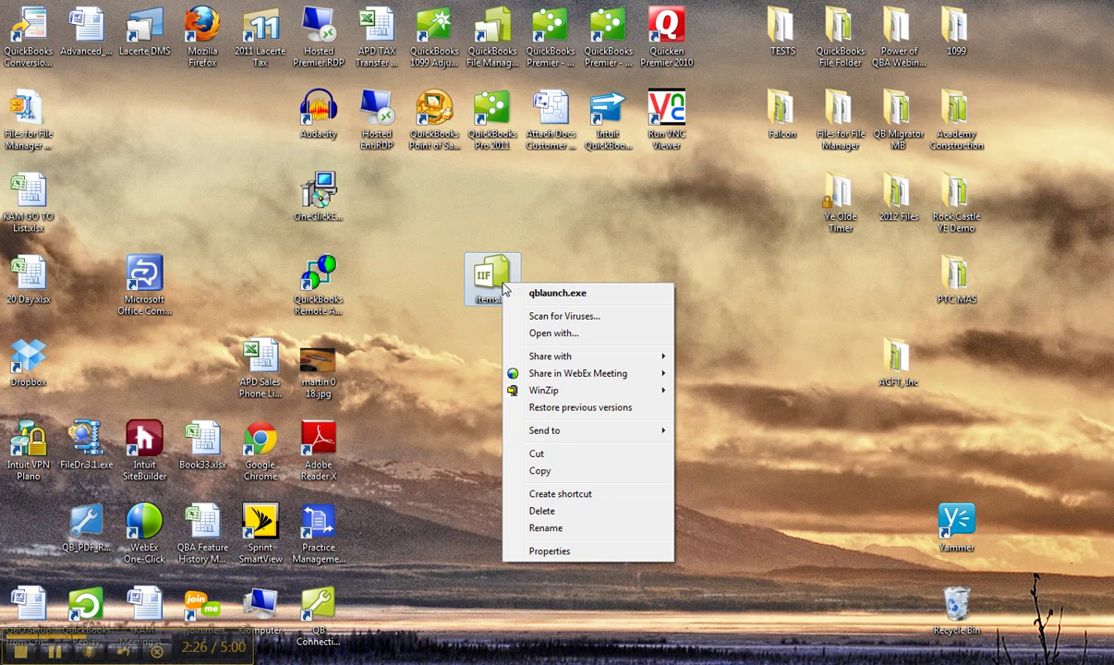
{"action": "left_click", "coordinate": [543, 527]}
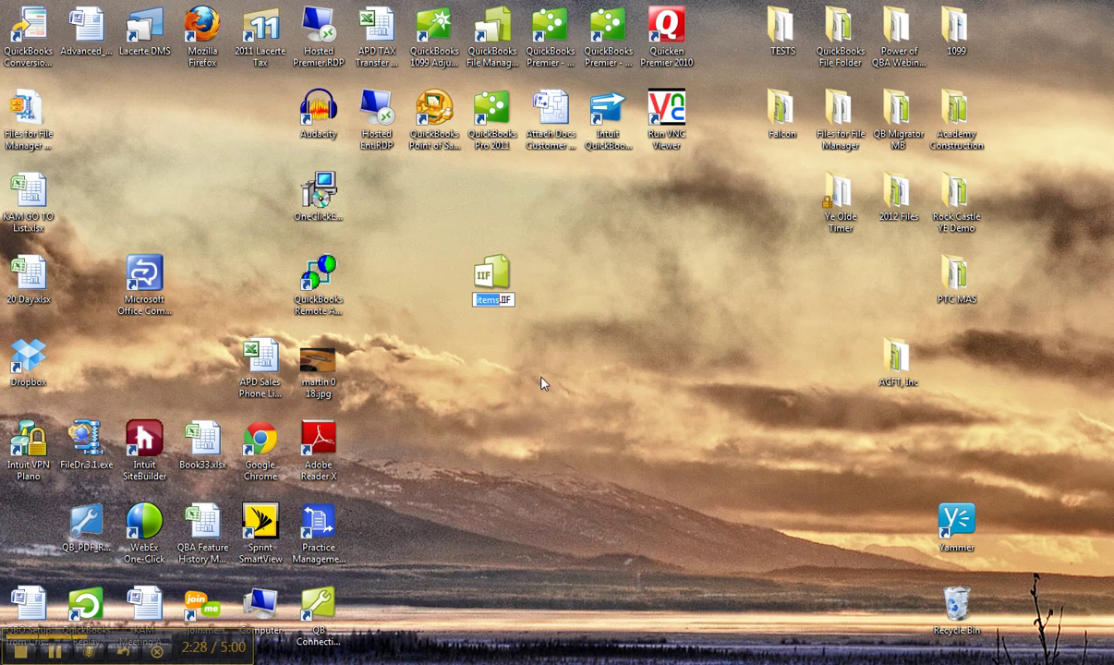
{"action": "left_click", "coordinate": [514, 300]}
{"action": "key", "text": "BackSpace"}
{"action": "key", "text": "BackSpace"}
{"action": "key", "text": "BackSpace"}
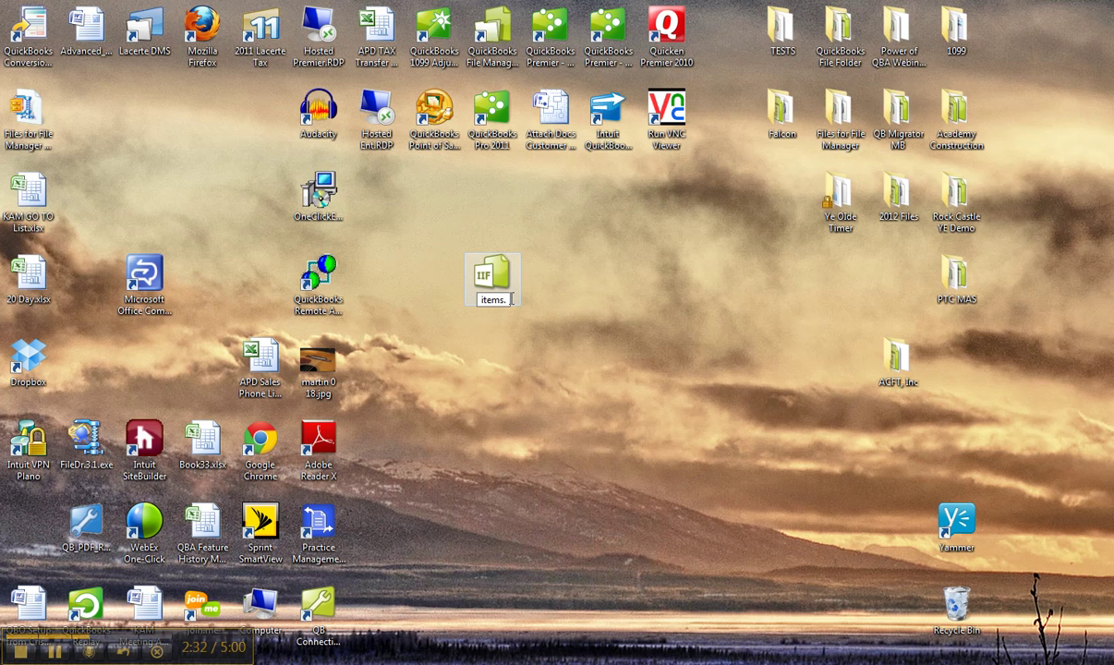
{"action": "type", "text": "xls"}
{"action": "left_click", "coordinate": [490, 334]}
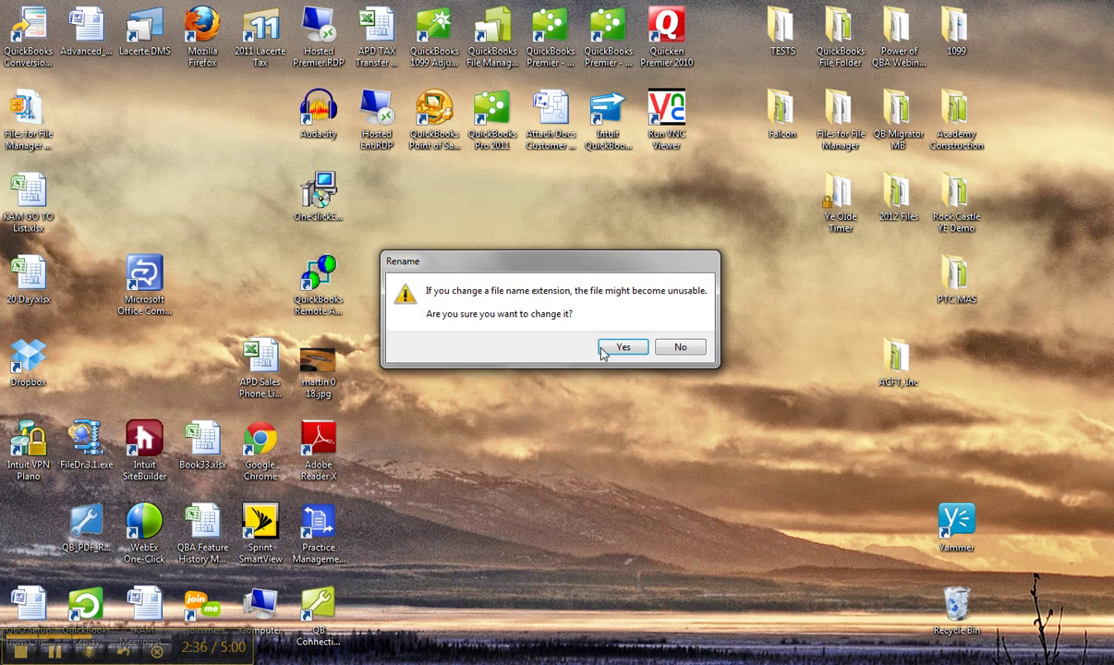
{"action": "left_click", "coordinate": [623, 351]}
{"action": "mouse_move", "coordinate": [519, 351]}
{"action": "left_mouse_down"}
{"action": "mouse_move", "coordinate": [582, 384]}
{"action": "mouse_move", "coordinate": [486, 310]}
{"action": "mouse_move", "coordinate": [465, 248]}
{"action": "mouse_move", "coordinate": [508, 346]}
{"action": "left_mouse_up"}
- Open items.xls in Excel, accepting that its format differs from the file extension
{"action": "left_click", "coordinate": [496, 275]}
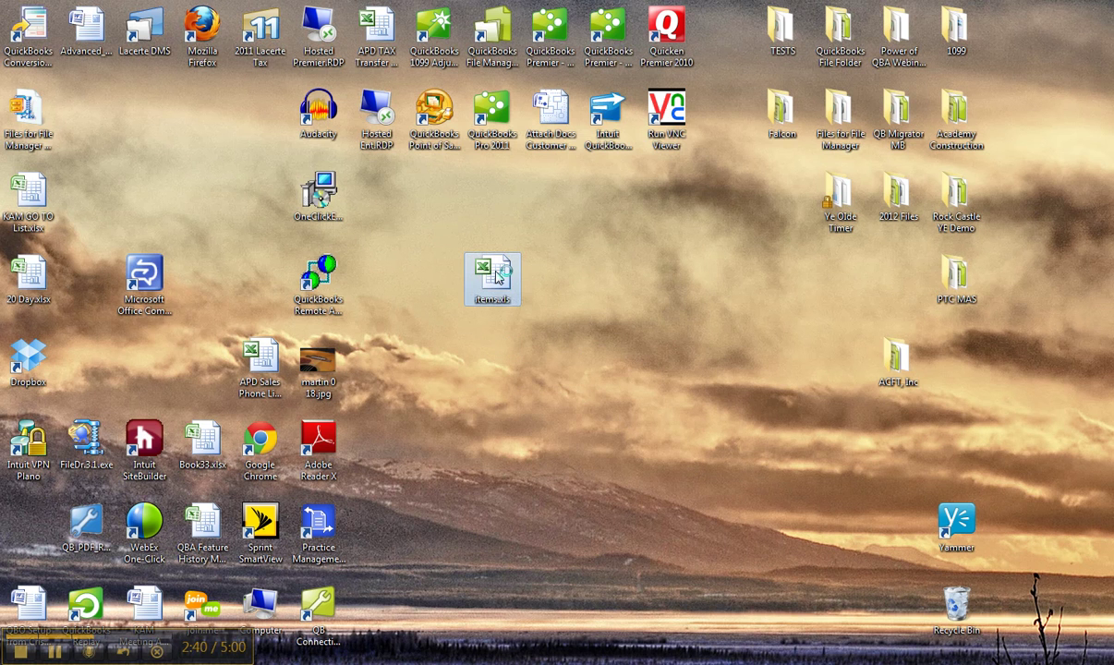
{"action": "double_click", "coordinate": [496, 275]}
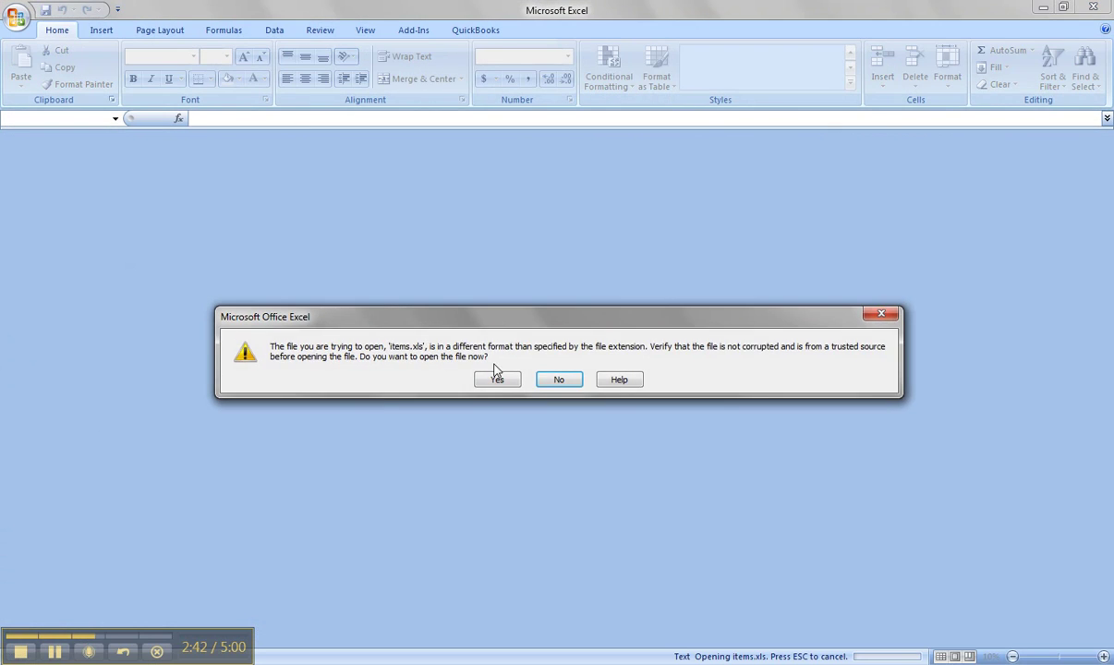
{"action": "left_click", "coordinate": [496, 378]}
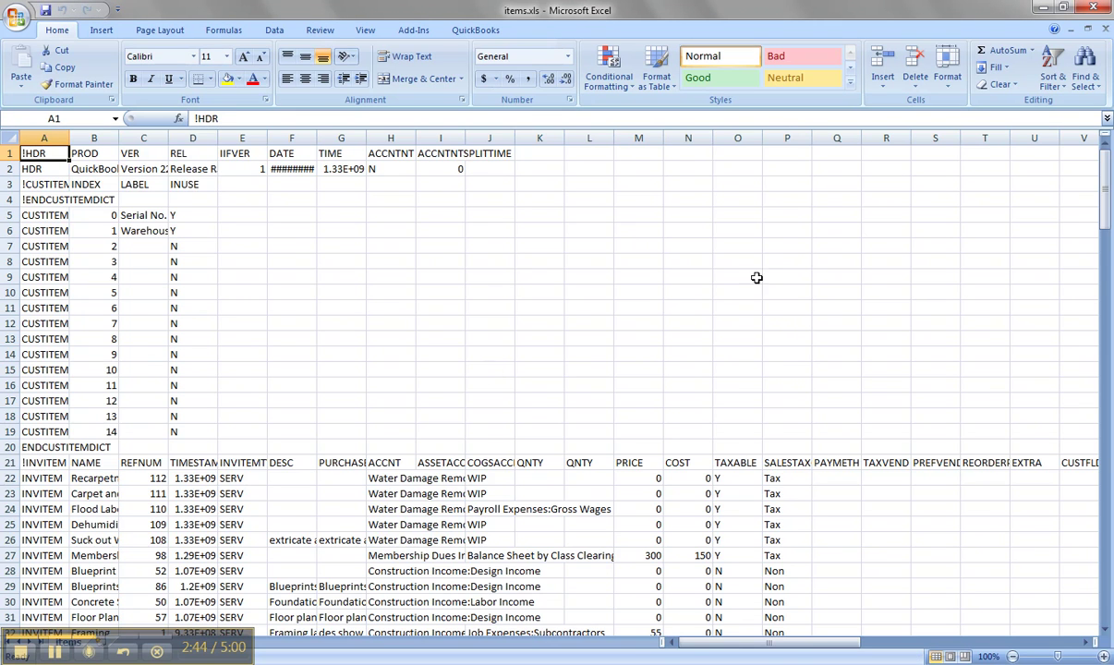
- Fit the widths of the item type column E and the item name column B to their contents
{"action": "left_click_drag", "start_coordinate": [1105, 198], "coordinate": [1110, 238]}
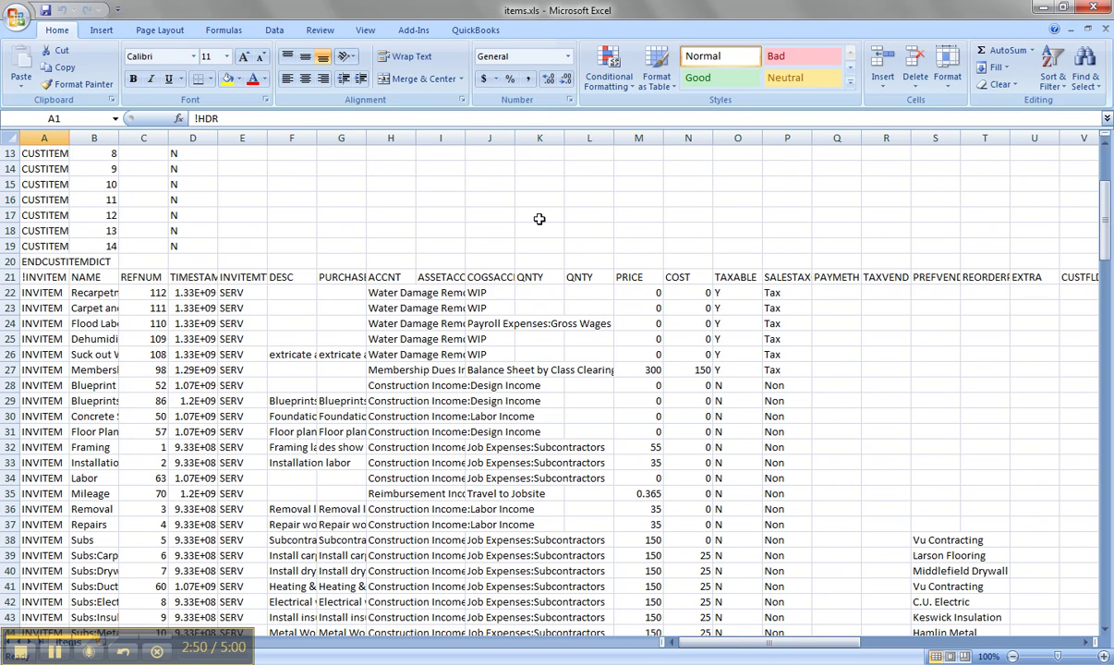
{"action": "double_click", "coordinate": [268, 138]}
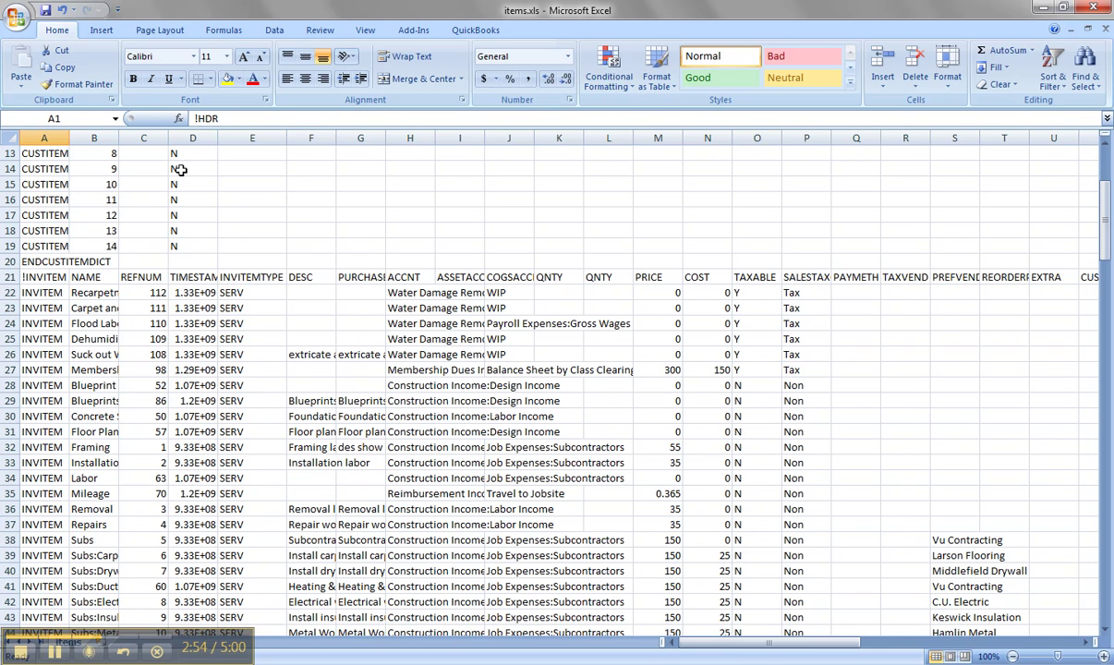
{"action": "double_click", "coordinate": [118, 139]}
- Set the item type of the midsized unit in cell E49 to PART
{"action": "left_click_drag", "start_coordinate": [1106, 231], "coordinate": [1111, 316]}
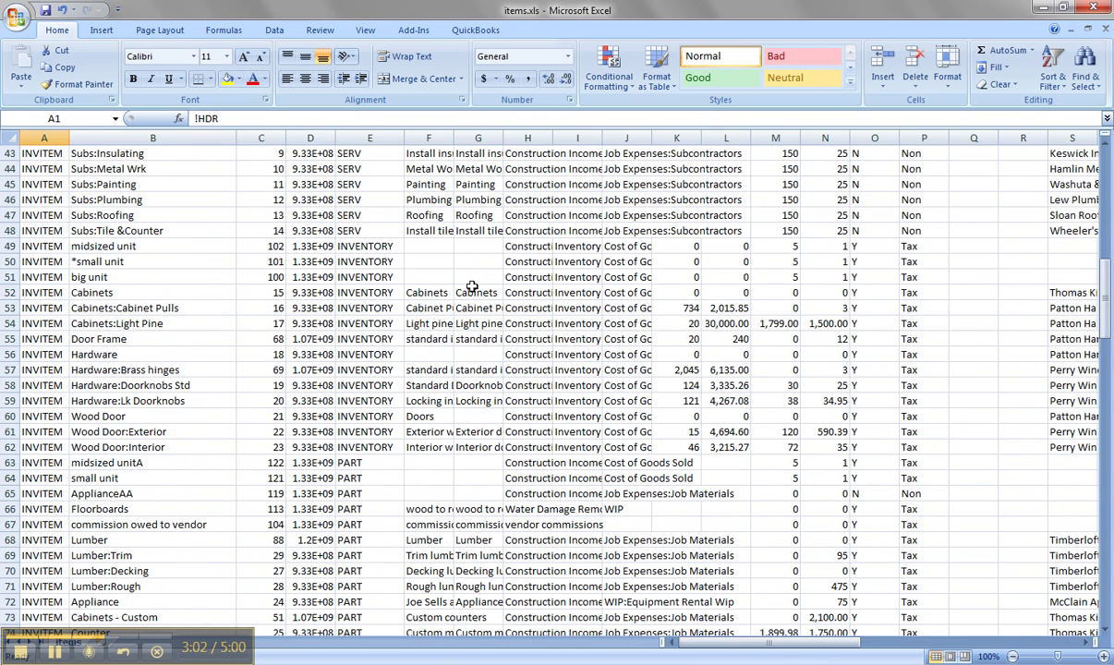
{"action": "left_click", "coordinate": [120, 277]}
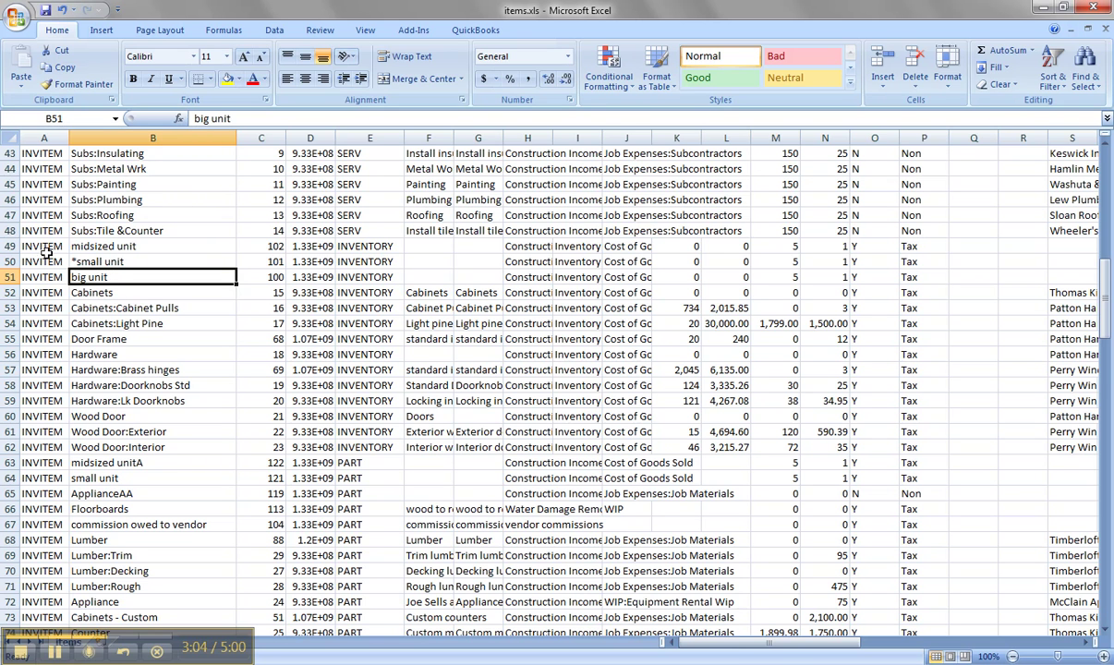
{"action": "left_click", "coordinate": [9, 246]}
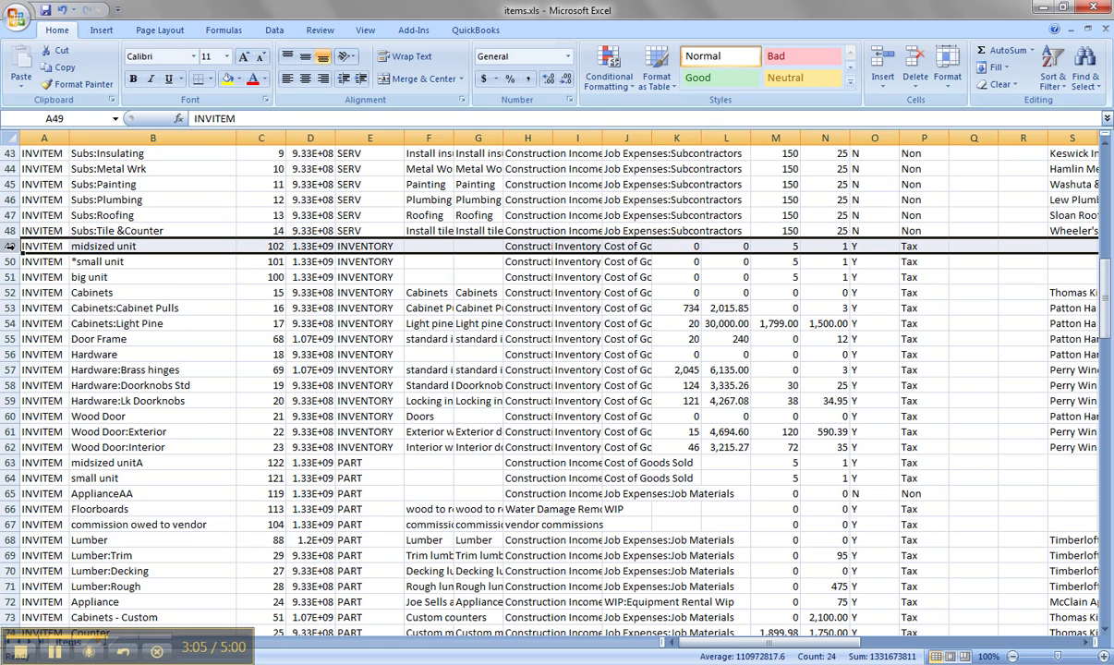
{"action": "left_click", "coordinate": [365, 245]}
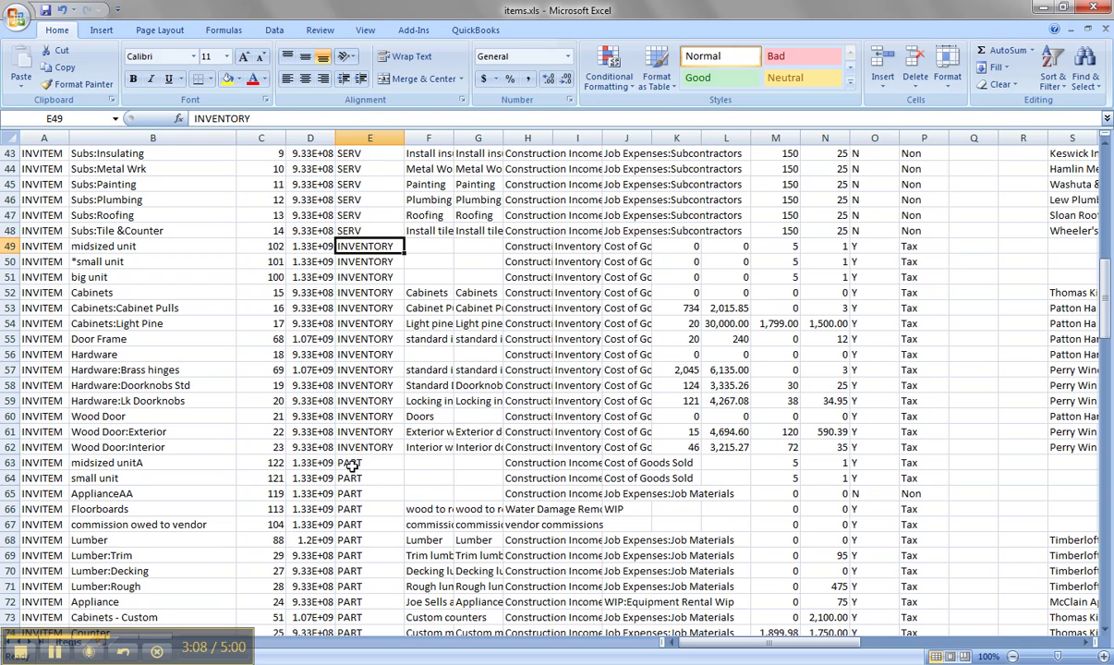
{"action": "type", "text": "PART"}
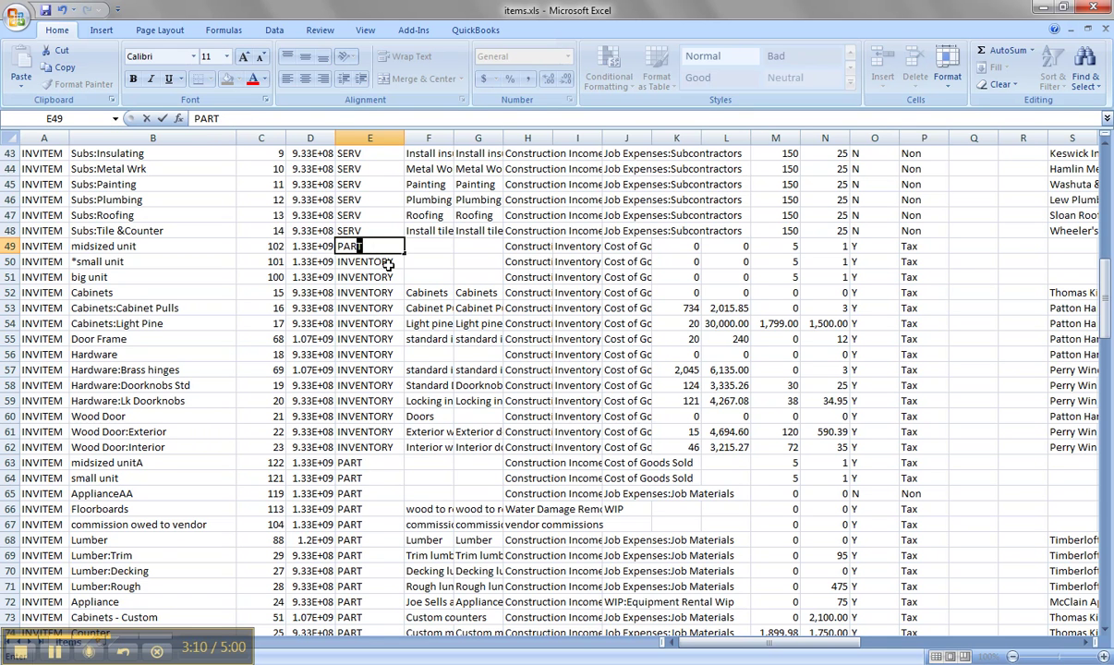
{"action": "key", "text": "Tab"}
- Clear the midsized unit's asset account in I49, and fit columns H and J to their contents
{"action": "key", "text": "Tab"}
{"action": "key", "text": "Tab"}
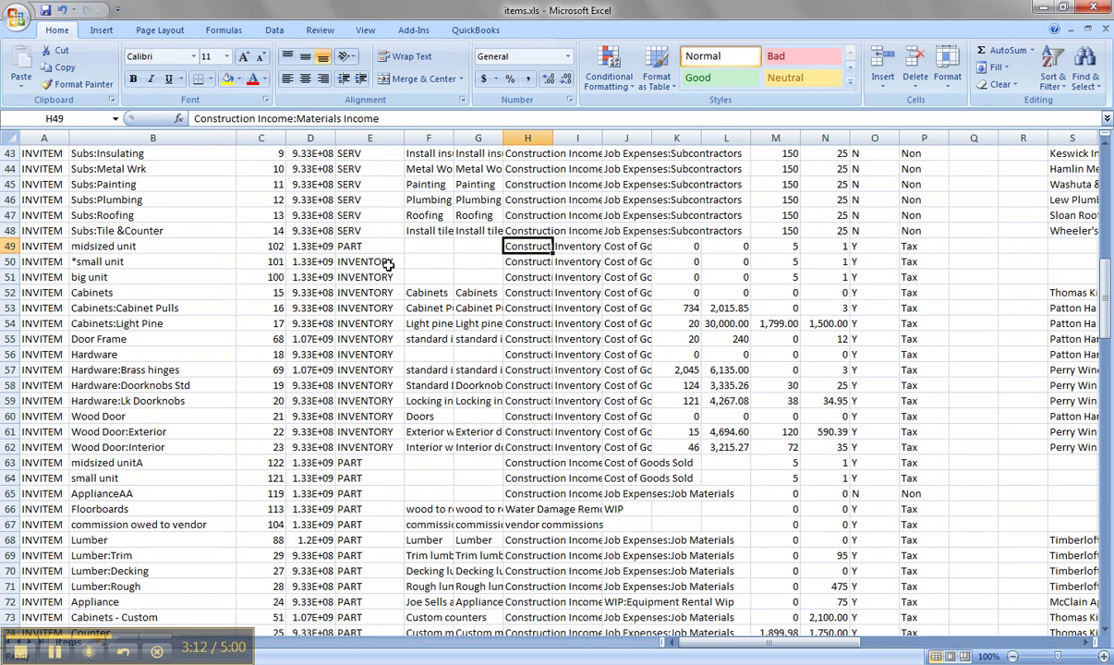
{"action": "double_click", "coordinate": [553, 138]}
{"action": "left_click", "coordinate": [617, 143]}
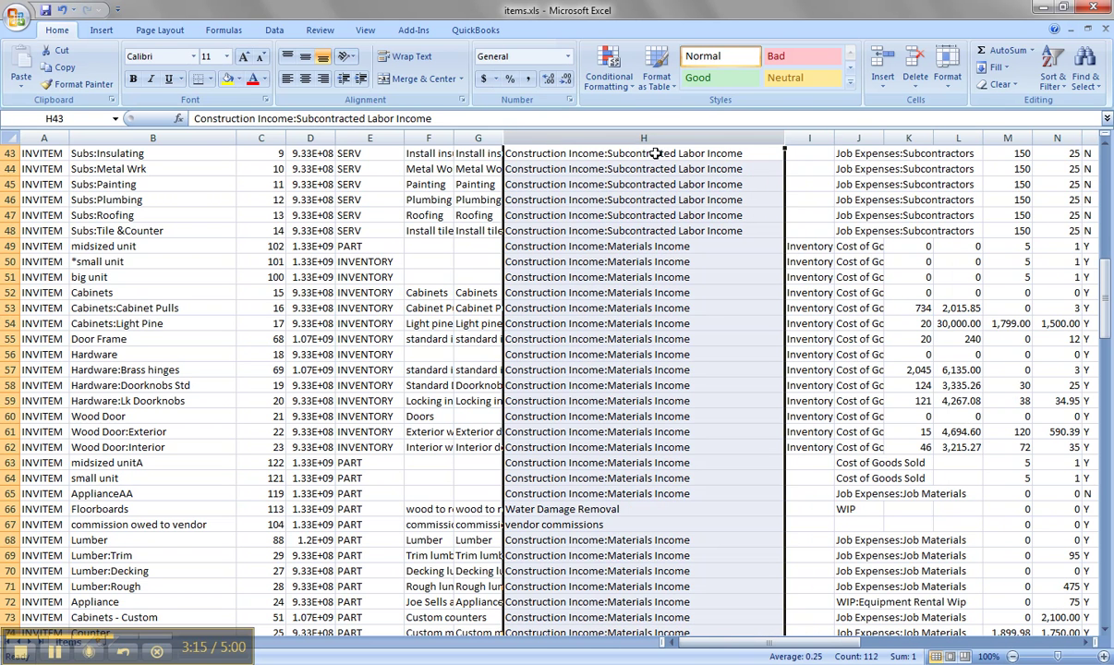
{"action": "left_click", "coordinate": [803, 245]}
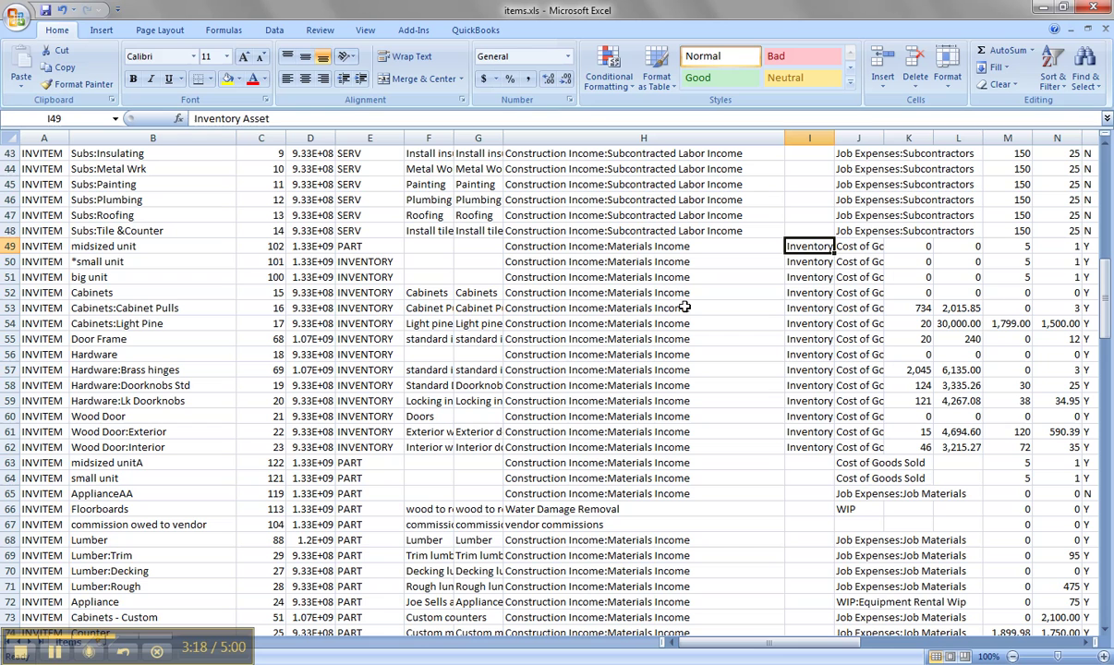
{"action": "key", "text": "Delete"}
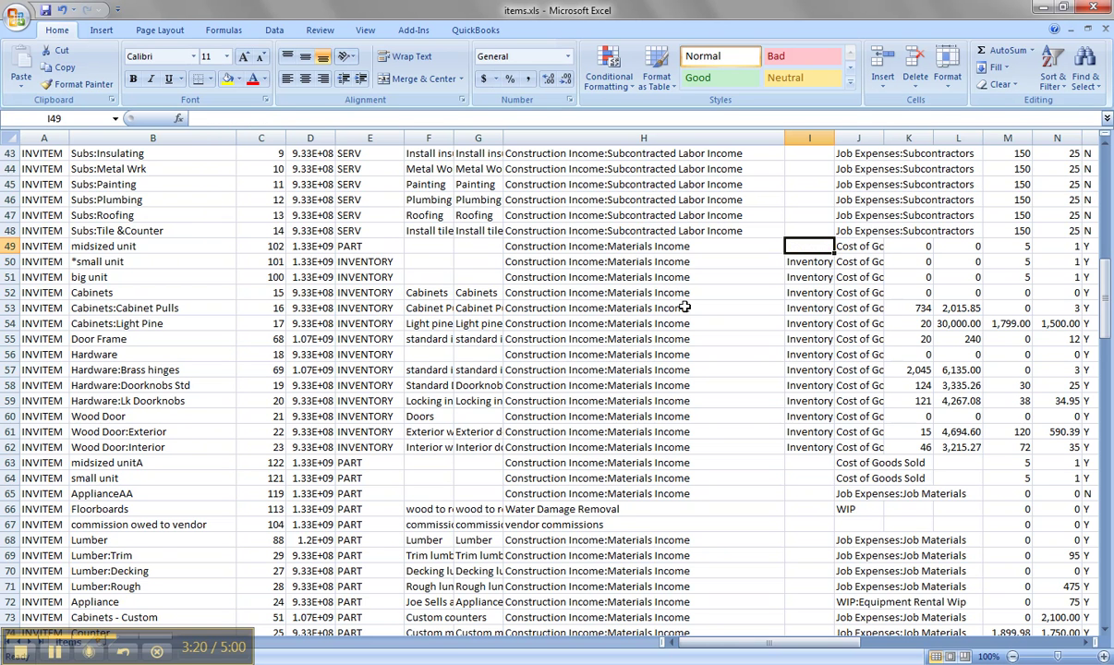
{"action": "double_click", "coordinate": [884, 138]}
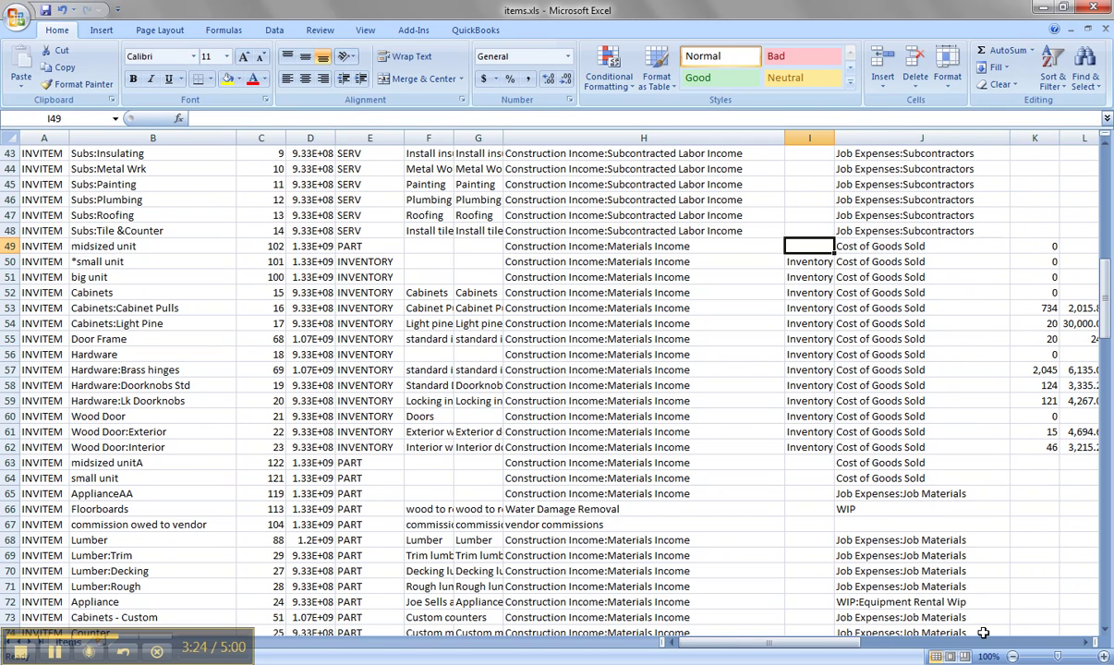
- Set cell AB49 in the midsized unit's row to Y
{"action": "left_click", "coordinate": [9, 245]}
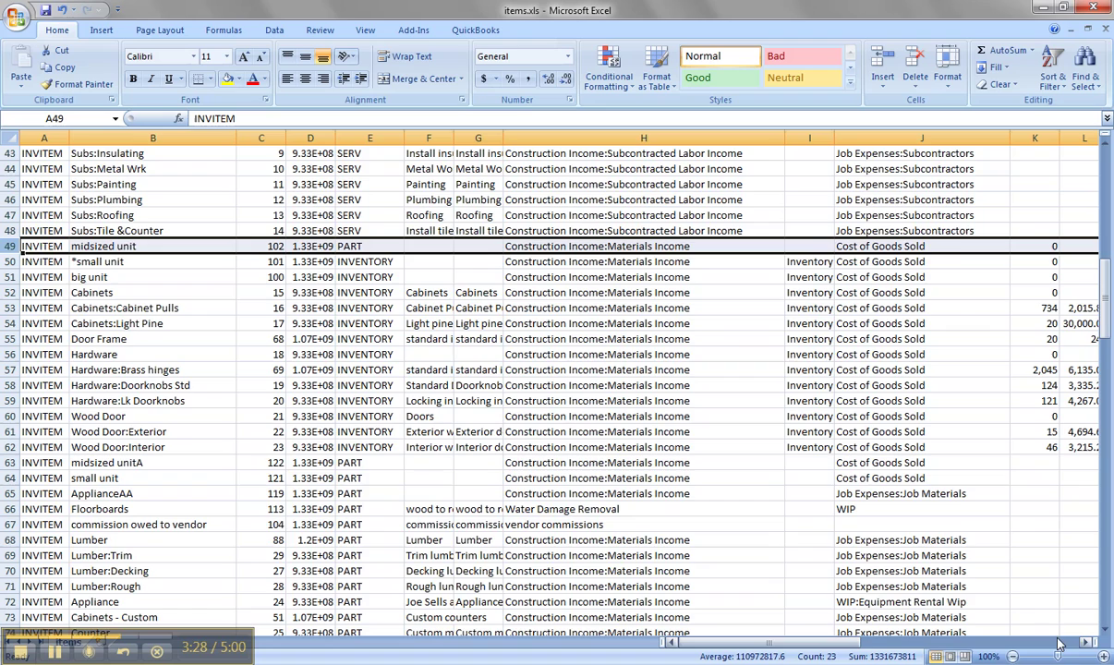
{"action": "left_click", "coordinate": [1087, 642]}
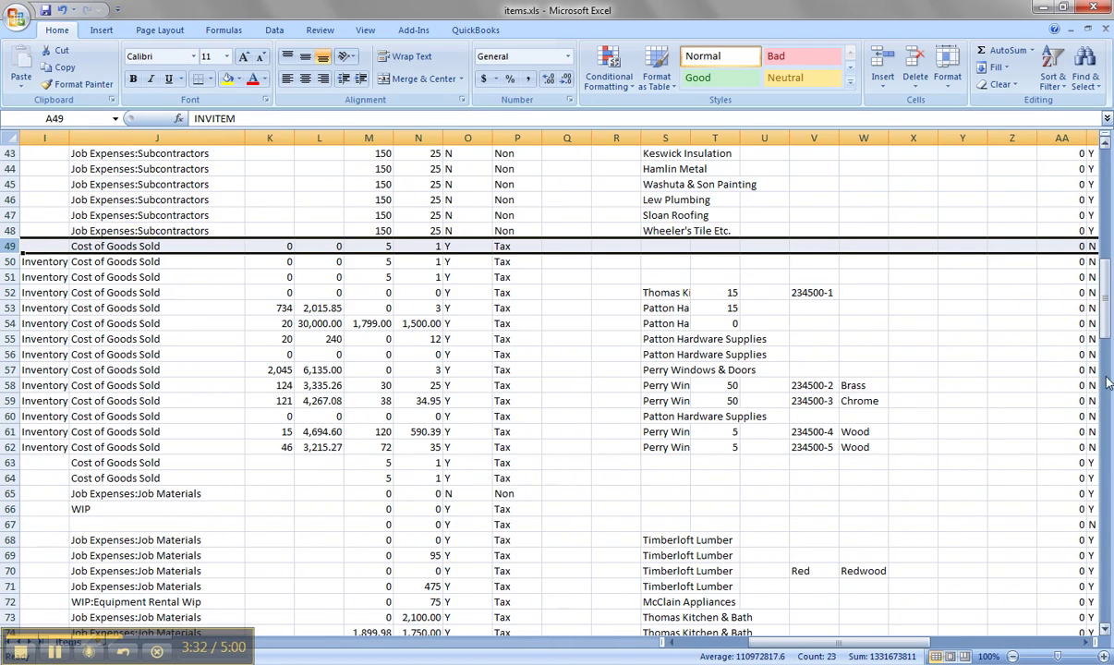
{"action": "left_click", "coordinate": [1086, 643]}
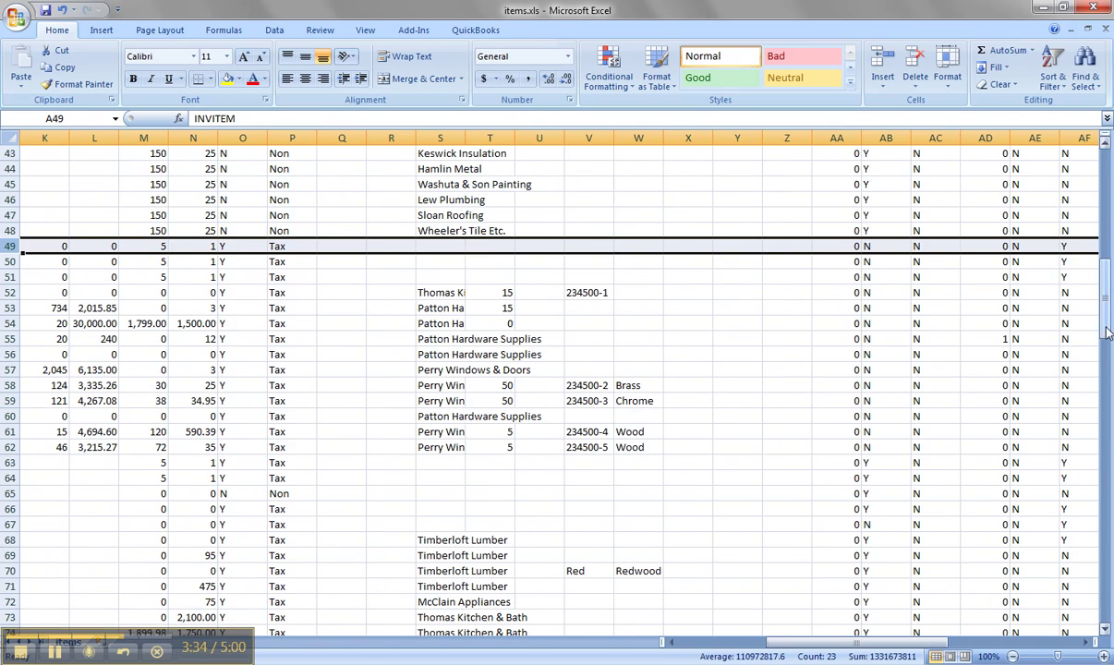
{"action": "left_click_drag", "start_coordinate": [1108, 329], "coordinate": [1099, 294]}
{"action": "left_click", "coordinate": [872, 447]}
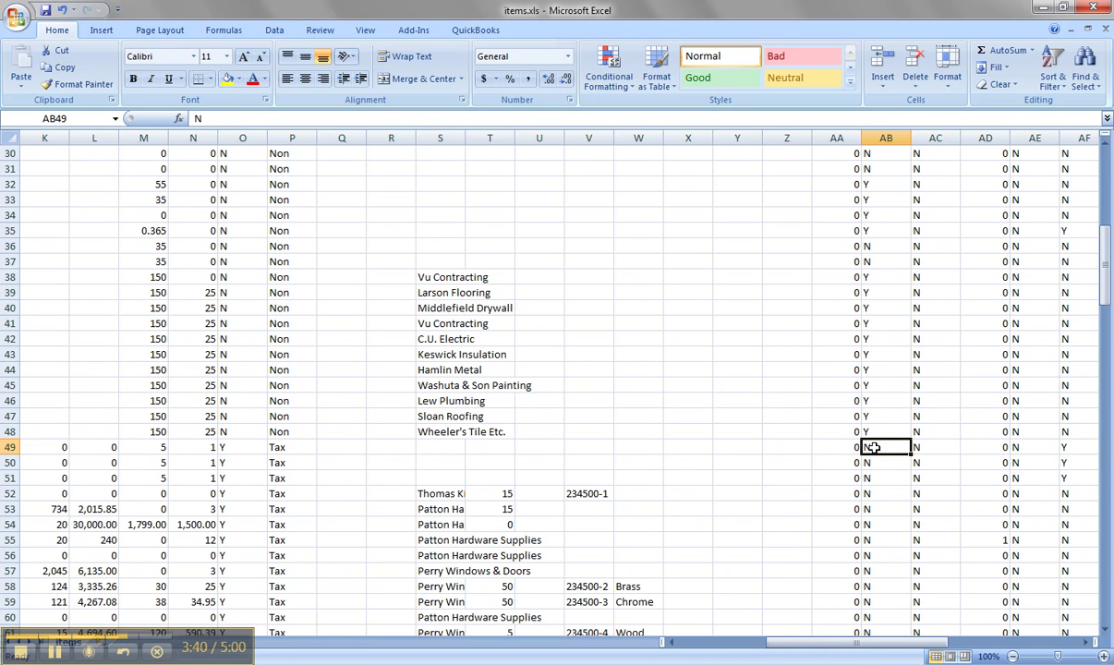
{"action": "type", "text": "Y"}
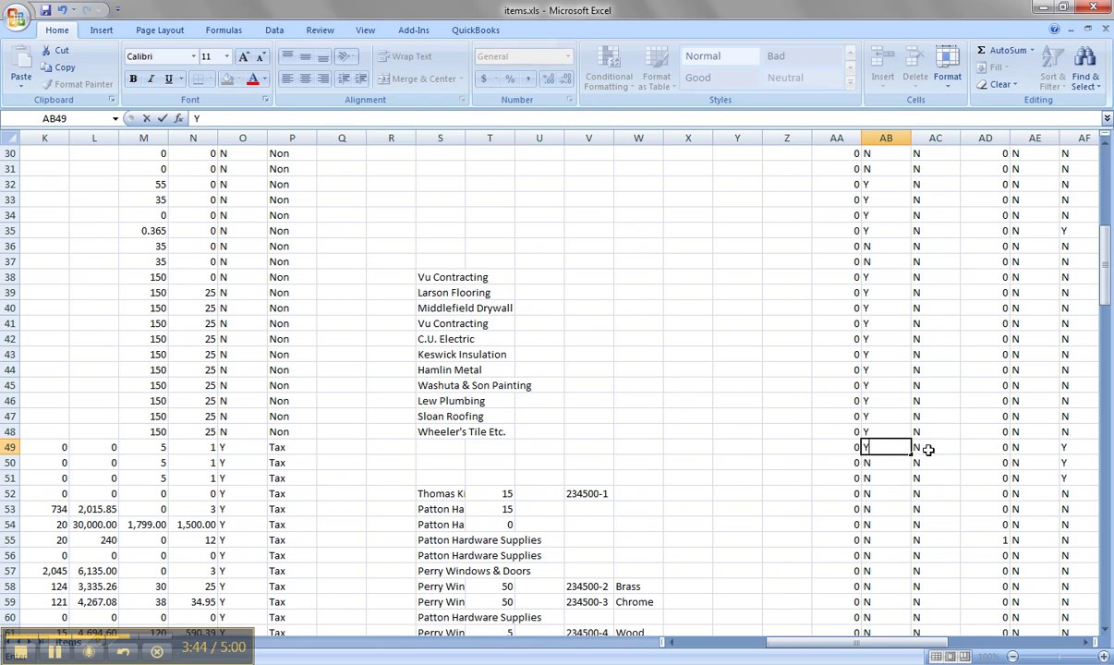
{"action": "left_click", "coordinate": [919, 448]}
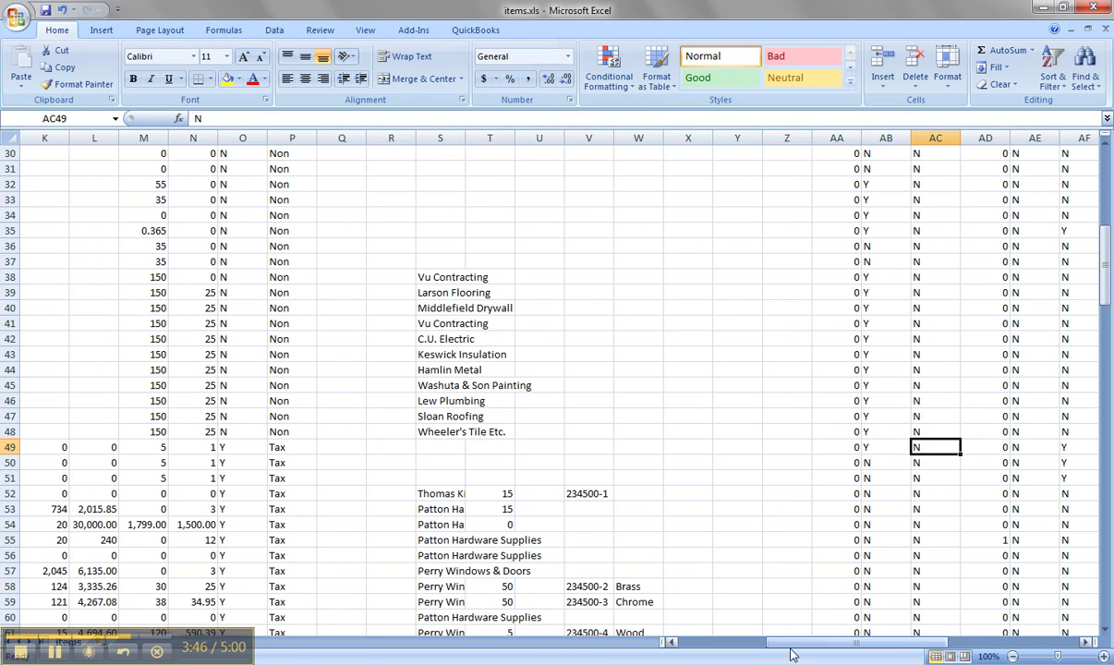
- Save items.xls in tab-delimited text format and close Excel without saving again
{"action": "left_click_drag", "start_coordinate": [795, 644], "coordinate": [712, 637]}
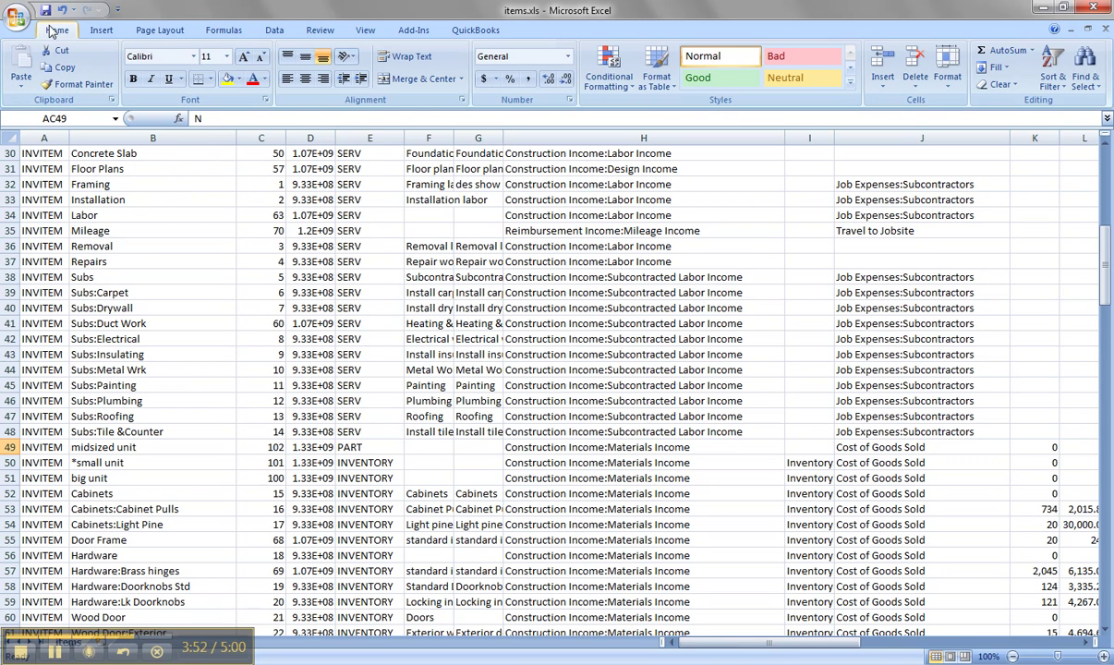
{"action": "left_click", "coordinate": [45, 12]}
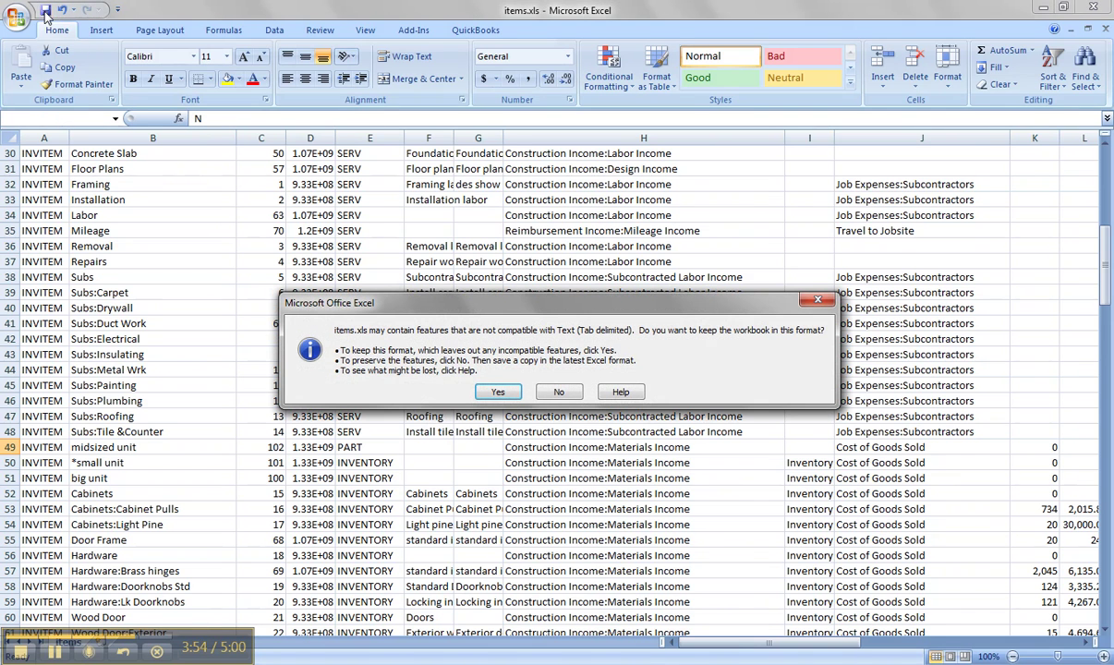
{"action": "left_click", "coordinate": [496, 392]}
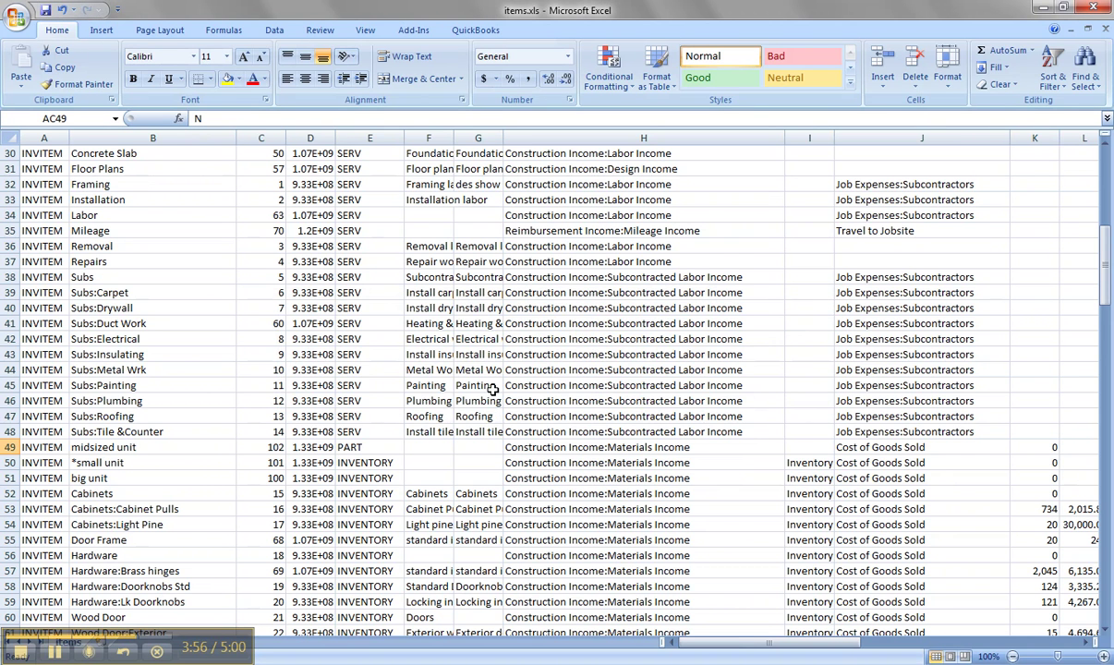
{"action": "left_click", "coordinate": [1090, 7]}
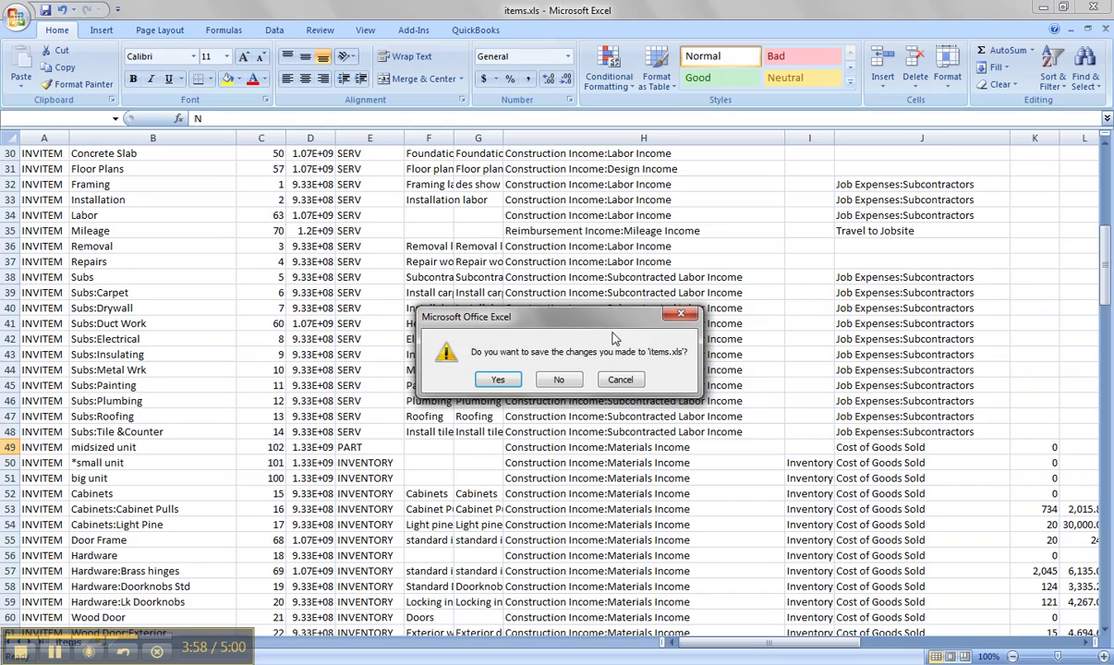
{"action": "left_click", "coordinate": [561, 384]}
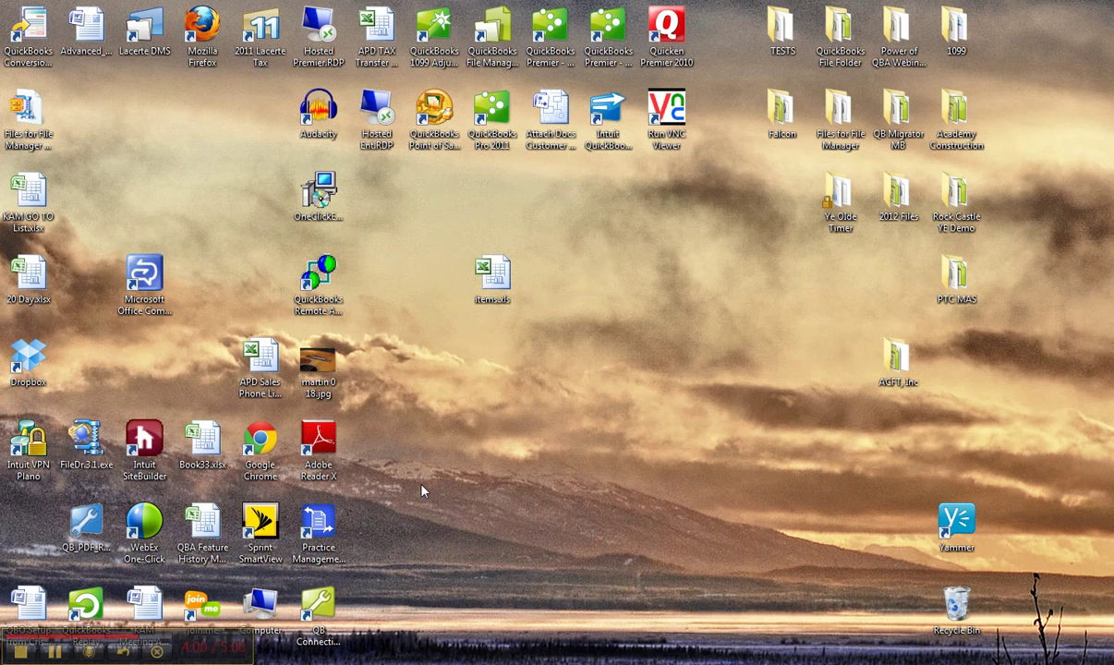
- Rename items.xls on the desktop as items.iif and accept the extension change
{"action": "right_click", "coordinate": [500, 294]}
{"action": "left_click", "coordinate": [544, 572]}
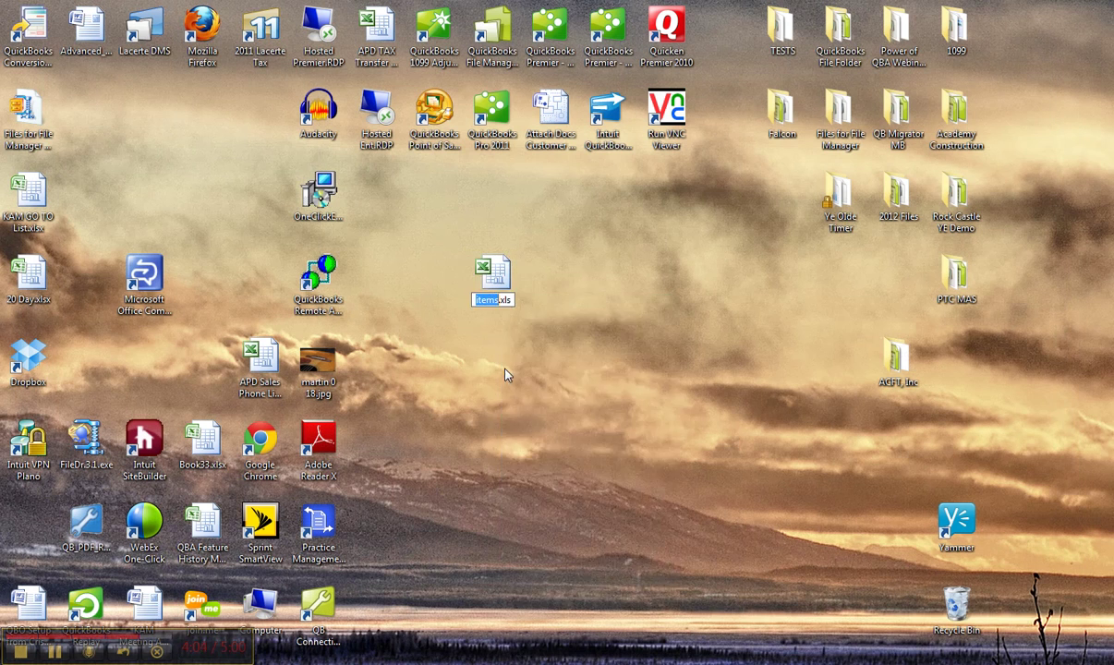
{"action": "left_click", "coordinate": [509, 299]}
{"action": "key", "text": "BackSpace"}
{"action": "key", "text": "BackSpace"}
{"action": "key", "text": "BackSpace"}
{"action": "type", "text": "iif"}
{"action": "key", "text": "Return"}
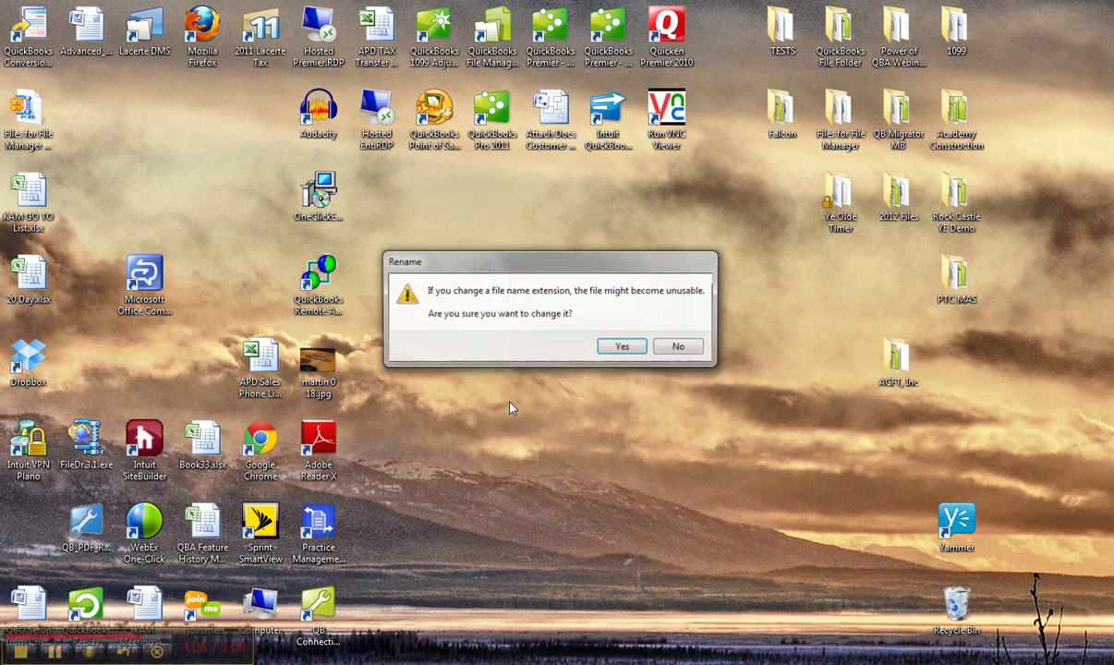
{"action": "left_click", "coordinate": [622, 347]}
- Switch to QuickBooks and try to start an IIF file import while the Item List is open
{"action": "left_click_drag", "start_coordinate": [513, 398], "coordinate": [392, 614]}
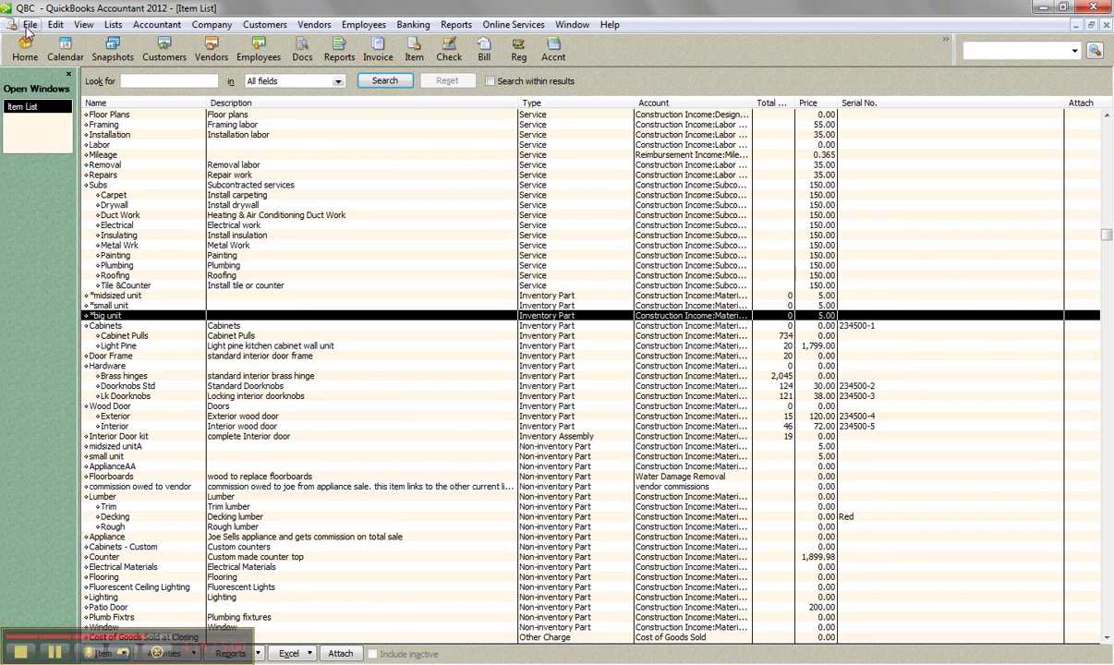
{"action": "left_click", "coordinate": [29, 26]}
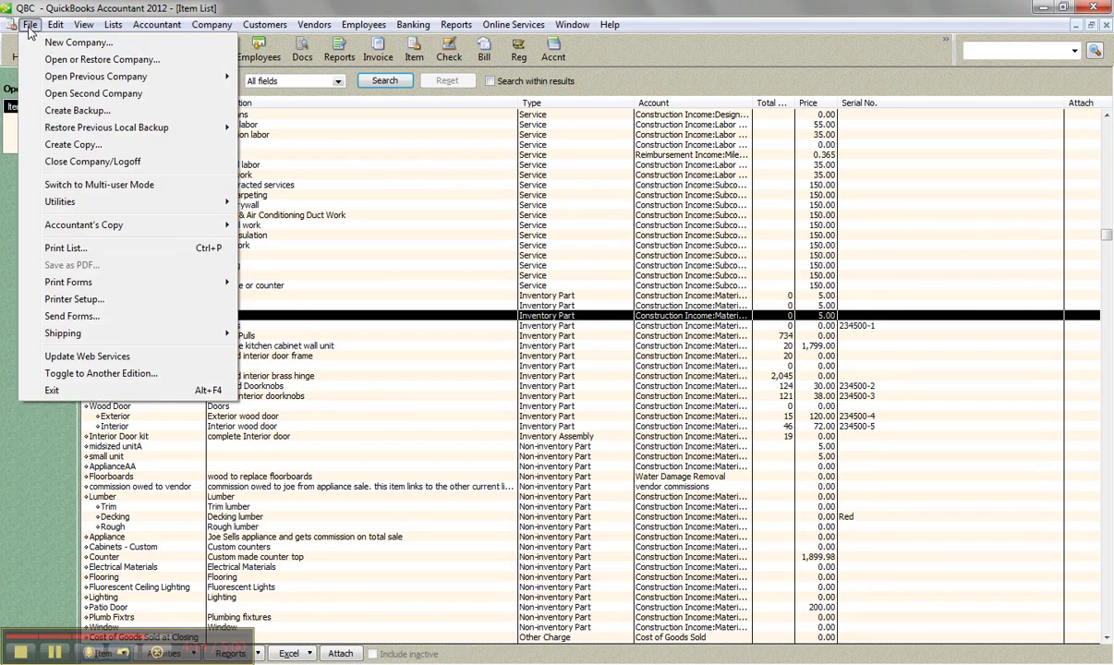
{"action": "mouse_move", "coordinate": [135, 207]}
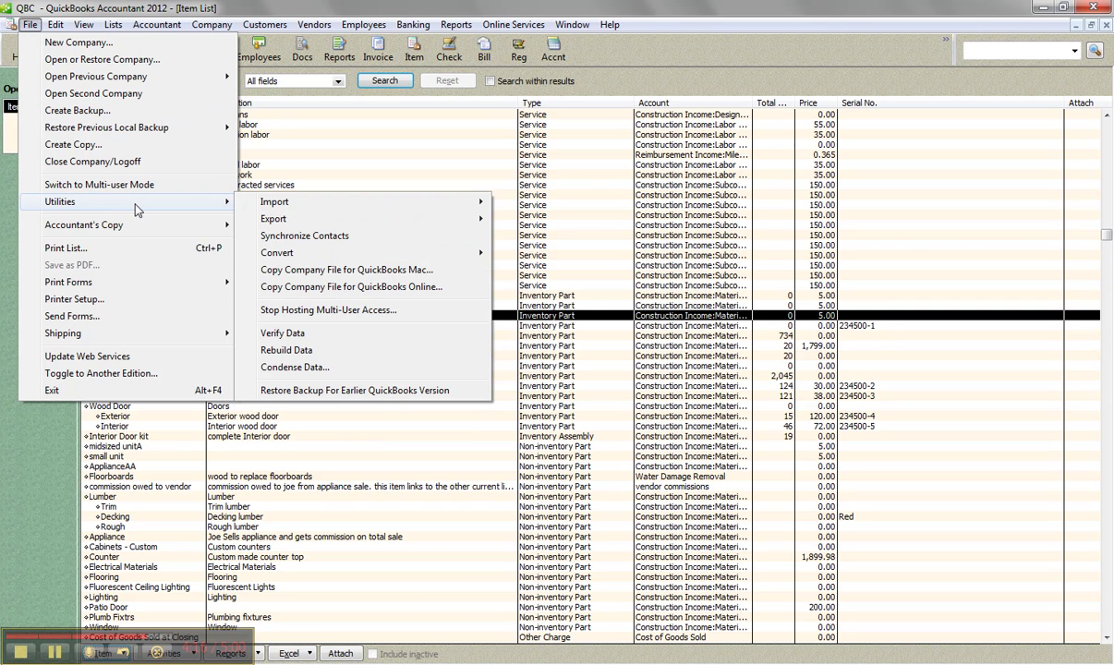
{"action": "mouse_move", "coordinate": [343, 201]}
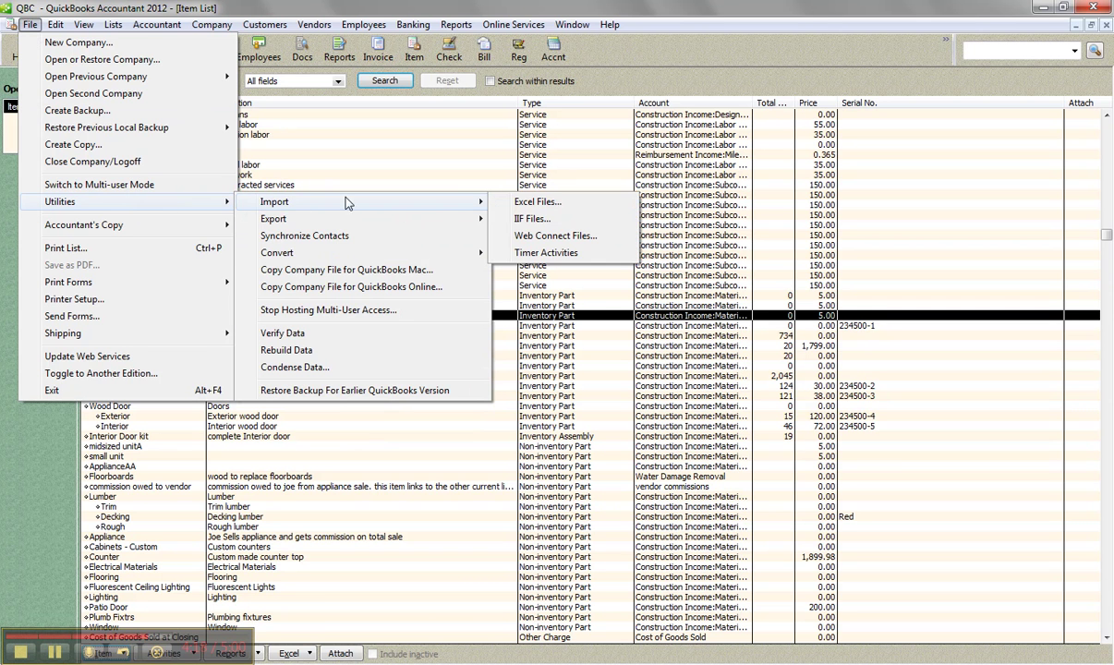
{"action": "left_click", "coordinate": [532, 219]}
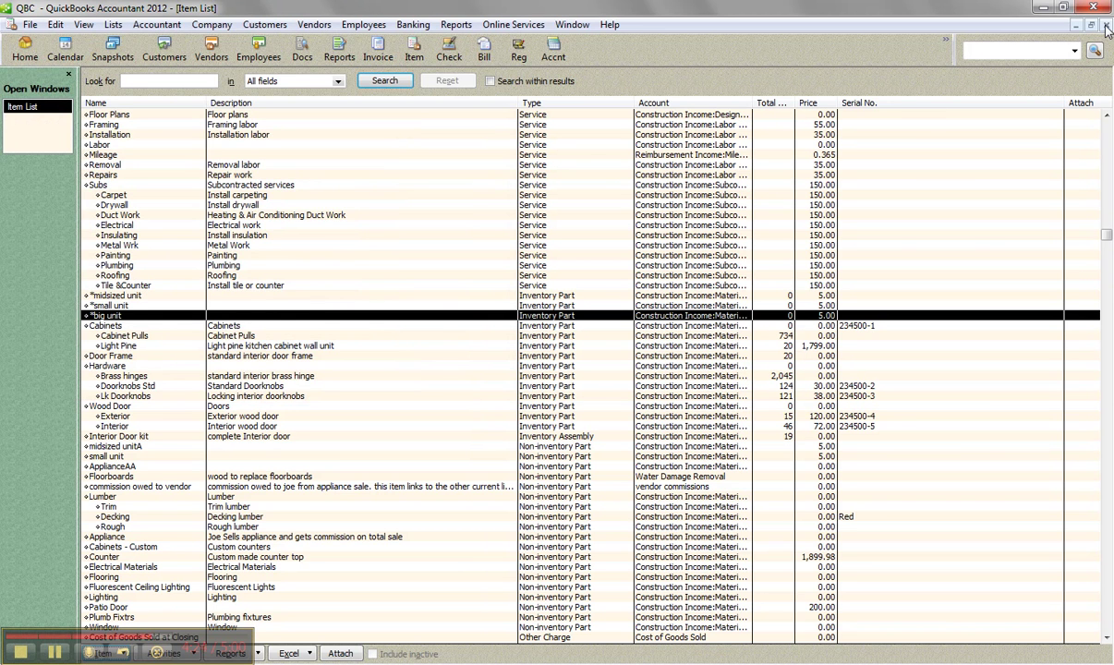
- Close the Item List and import items.iif from the desktop as an IIF file
{"action": "key", "text": "Escape"}
{"action": "left_click", "coordinate": [12, 24]}
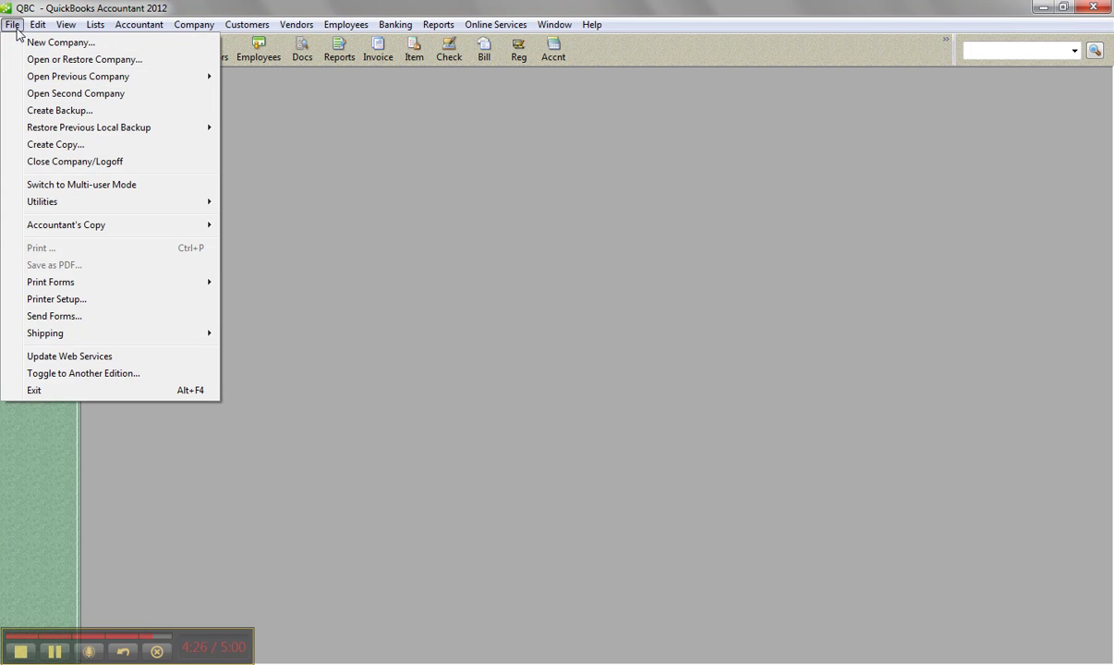
{"action": "mouse_move", "coordinate": [138, 202]}
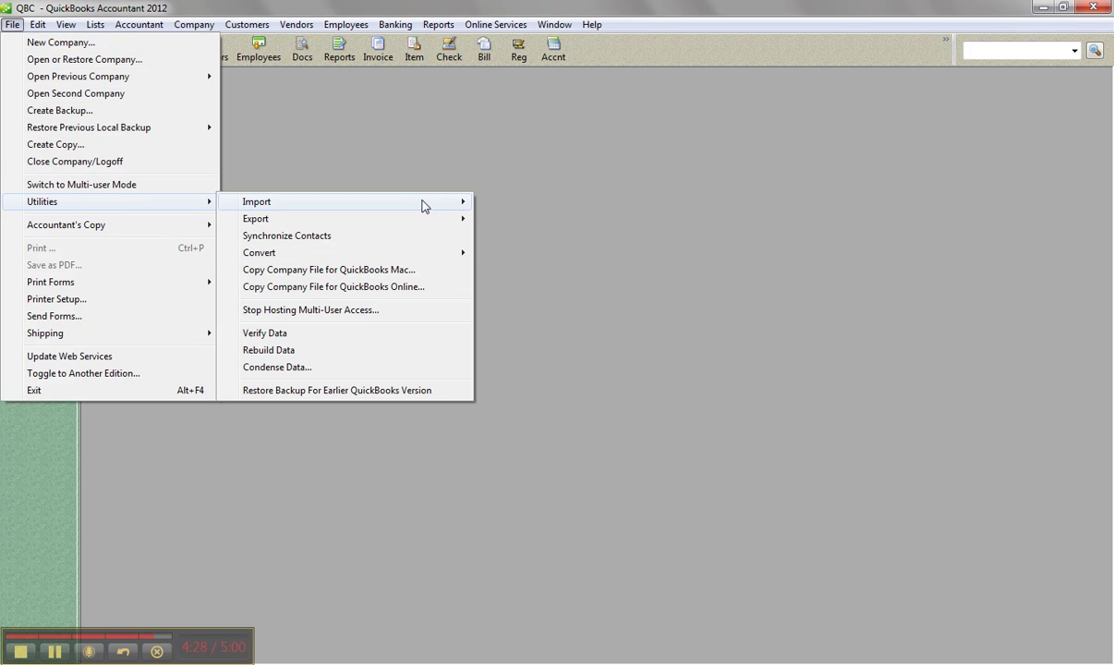
{"action": "mouse_move", "coordinate": [402, 201]}
{"action": "left_click", "coordinate": [514, 219]}
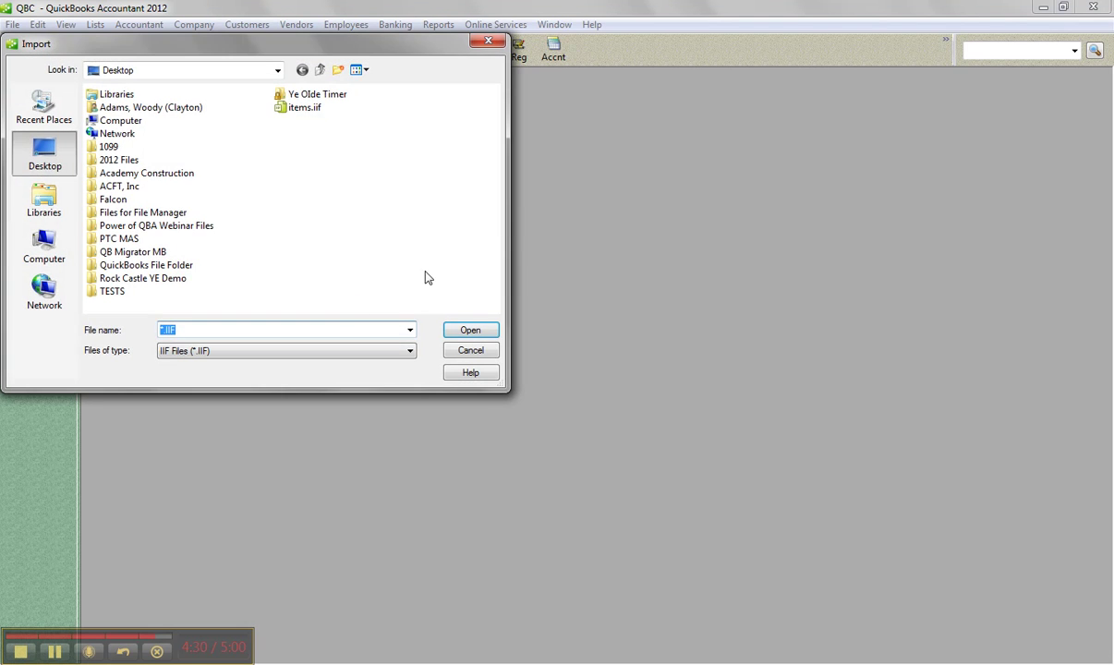
{"action": "double_click", "coordinate": [305, 107]}
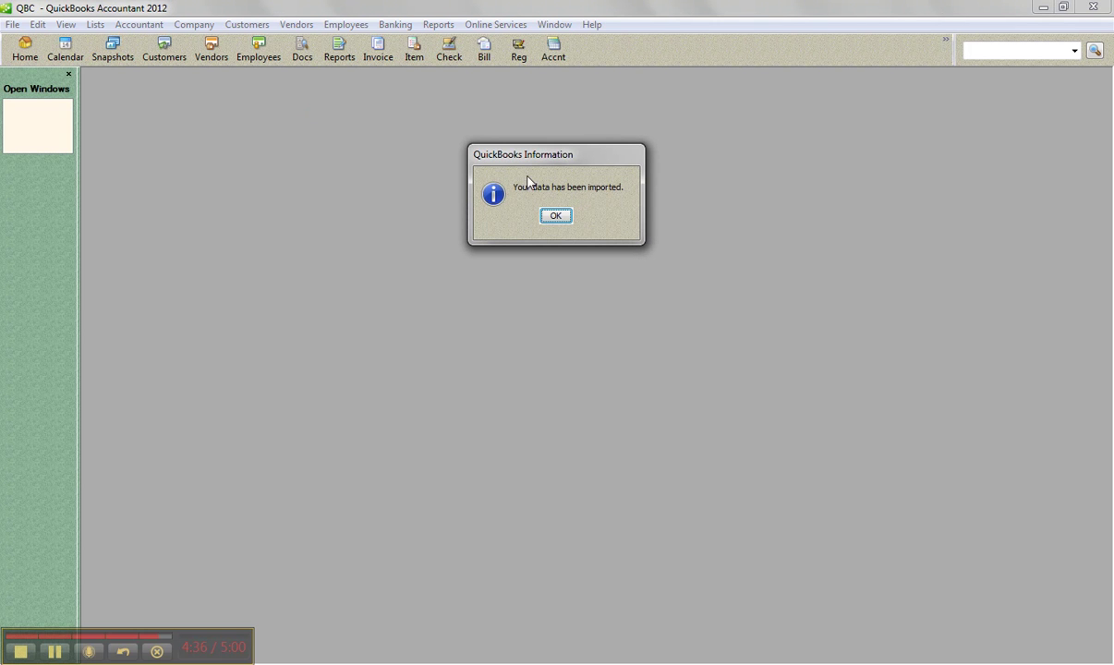
{"action": "left_click", "coordinate": [554, 221]}
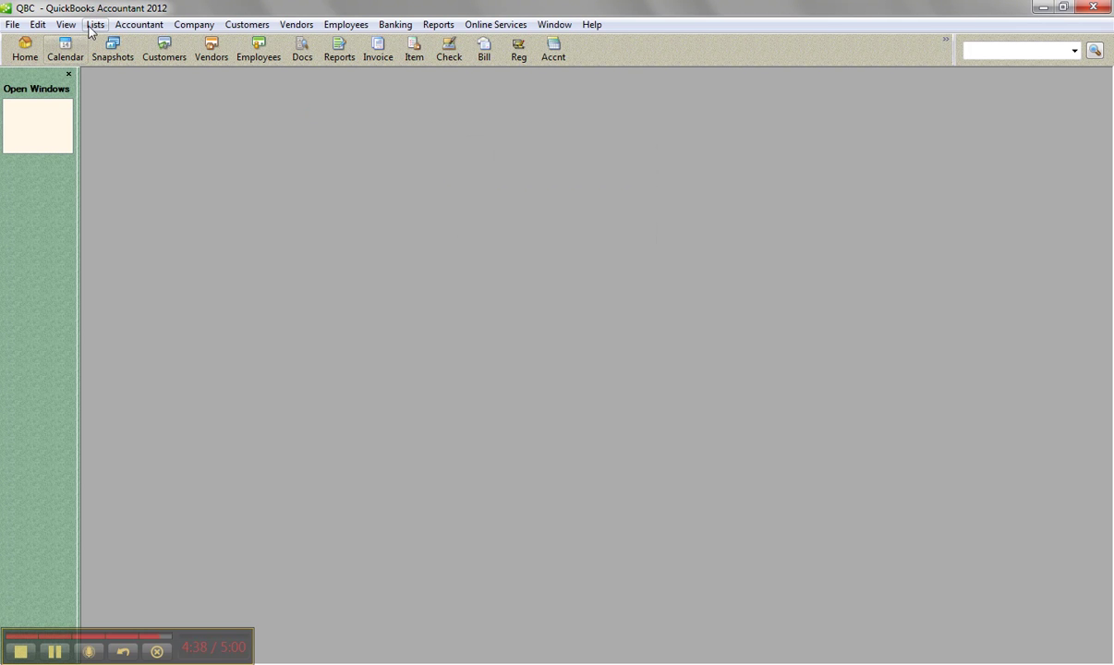
- Open the Item List and make the *midsized unit inventory part inactive
{"action": "left_click", "coordinate": [96, 25]}
{"action": "left_click", "coordinate": [111, 59]}
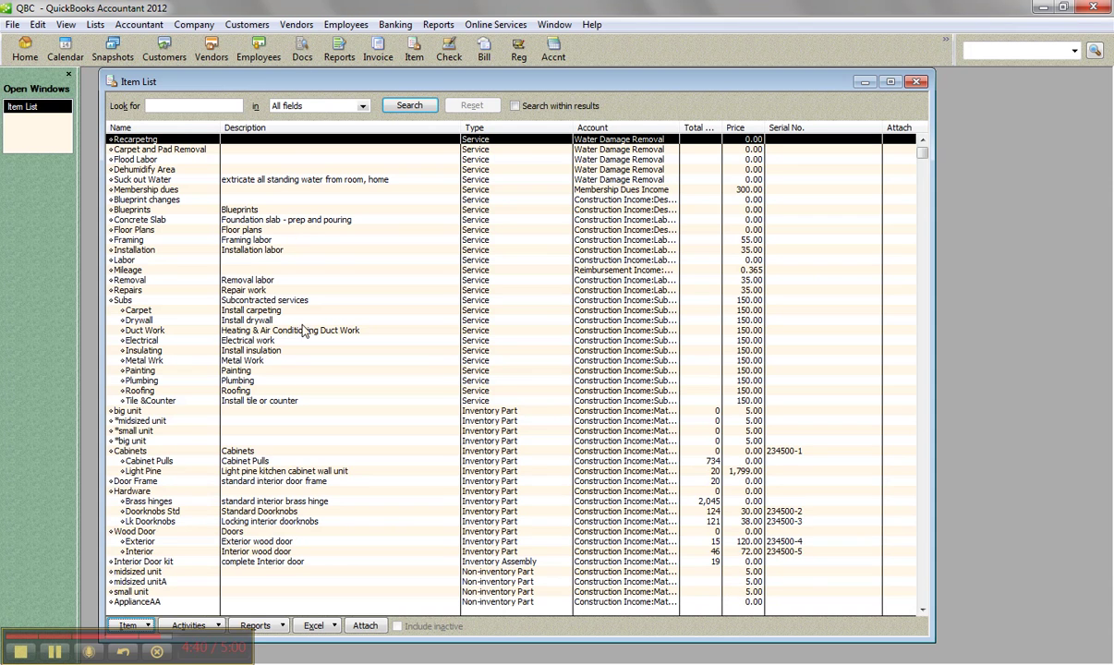
{"action": "left_click", "coordinate": [173, 572]}
{"action": "right_click", "coordinate": [172, 421]}
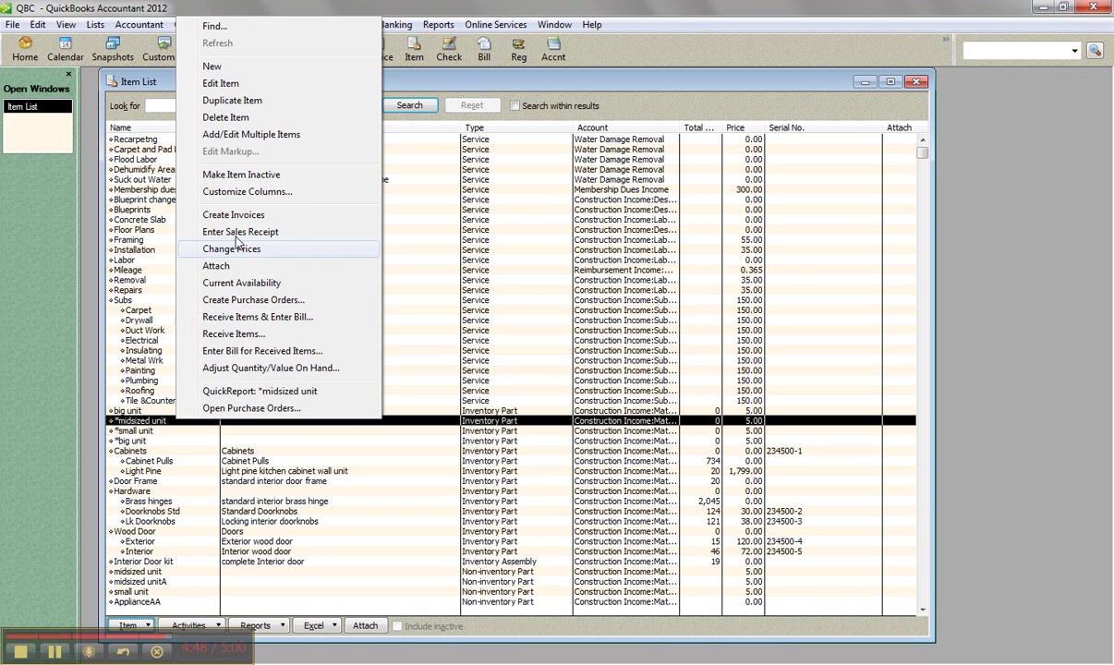
{"action": "left_click", "coordinate": [242, 174]}
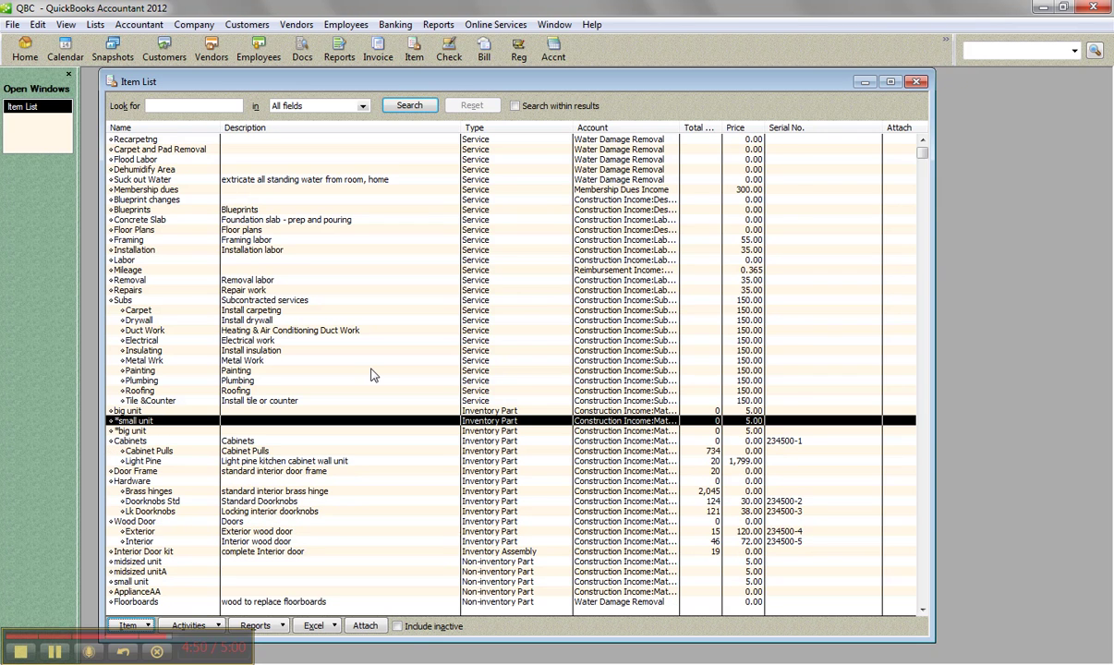